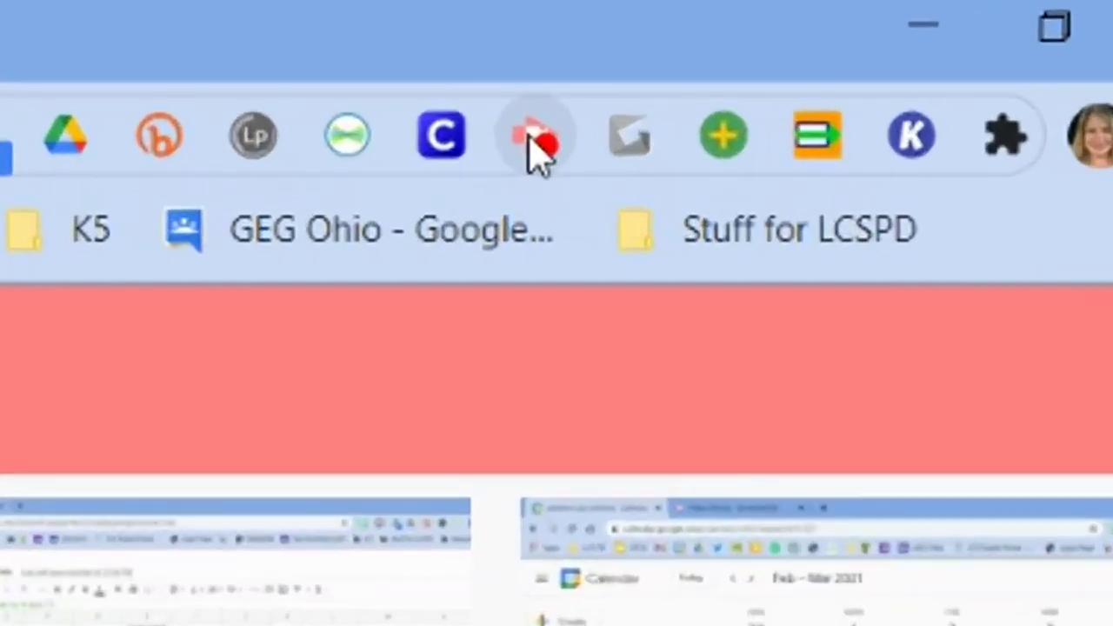
Look at the Screencastify extension's recording controls and option list for My Recordings, including the annotated screenshot in Snipping Tool.
{"action": "left_click", "coordinate": [535, 141]}
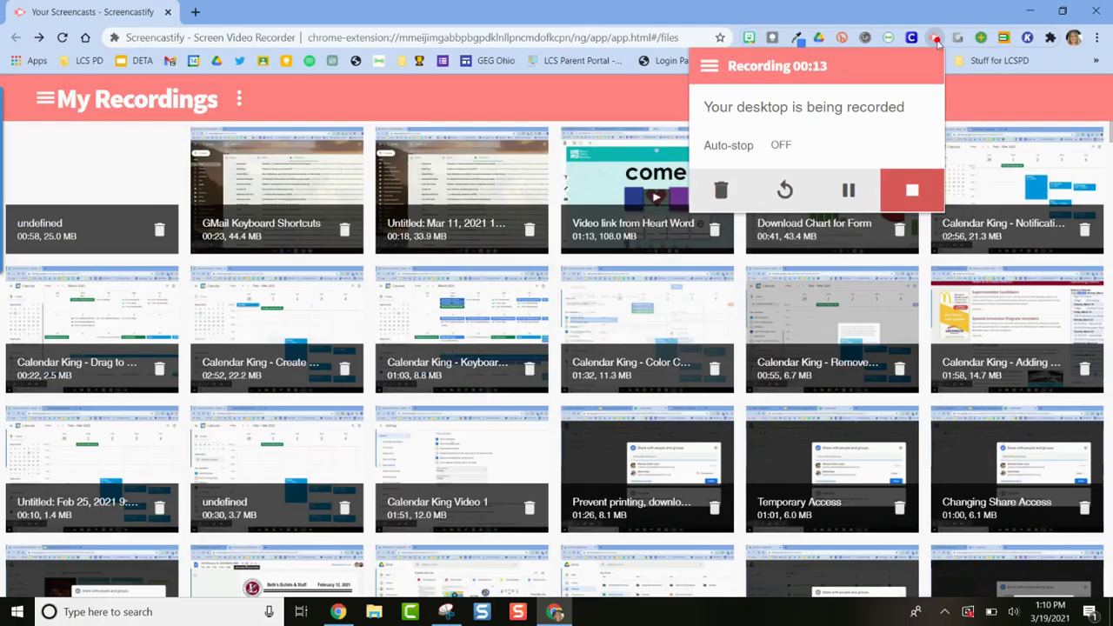
{"action": "left_click", "coordinate": [445, 612]}
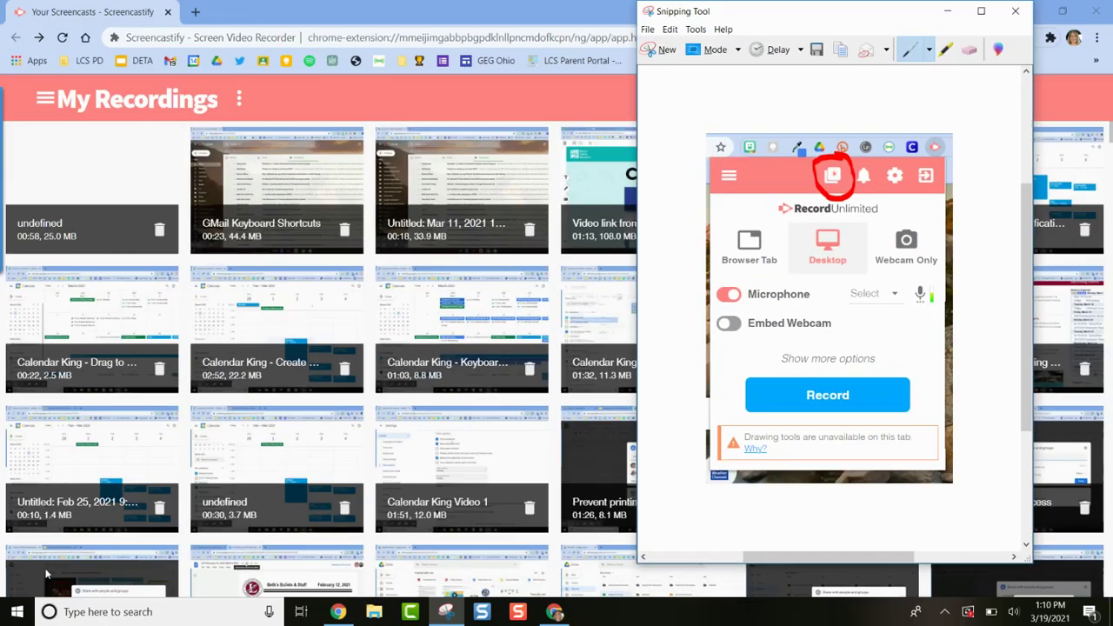
{"action": "left_click", "coordinate": [947, 12]}
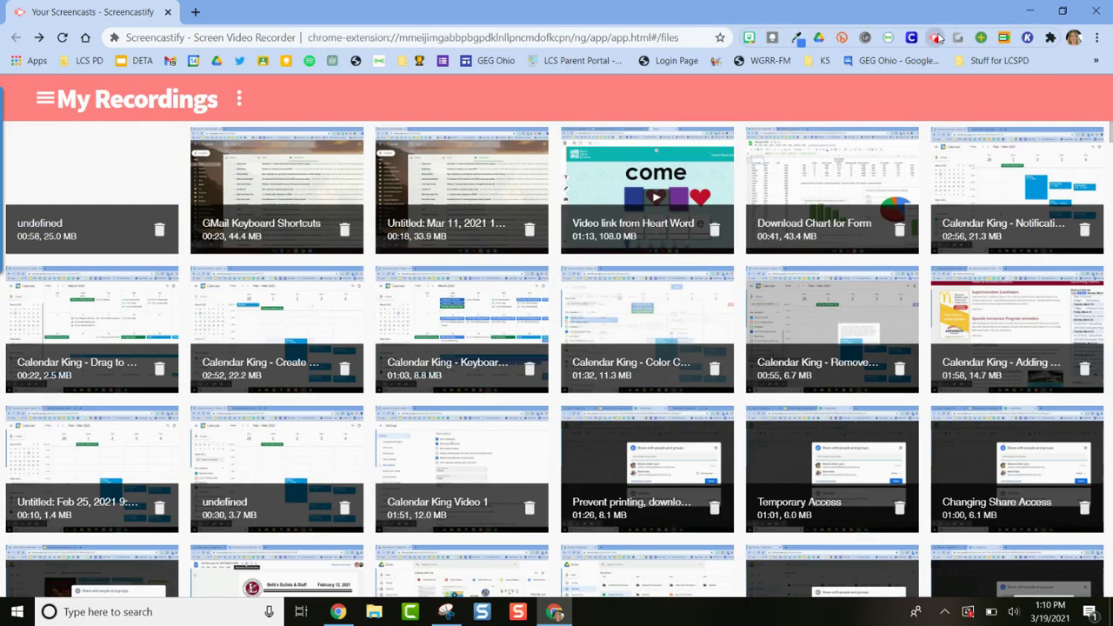
{"action": "left_click", "coordinate": [936, 37]}
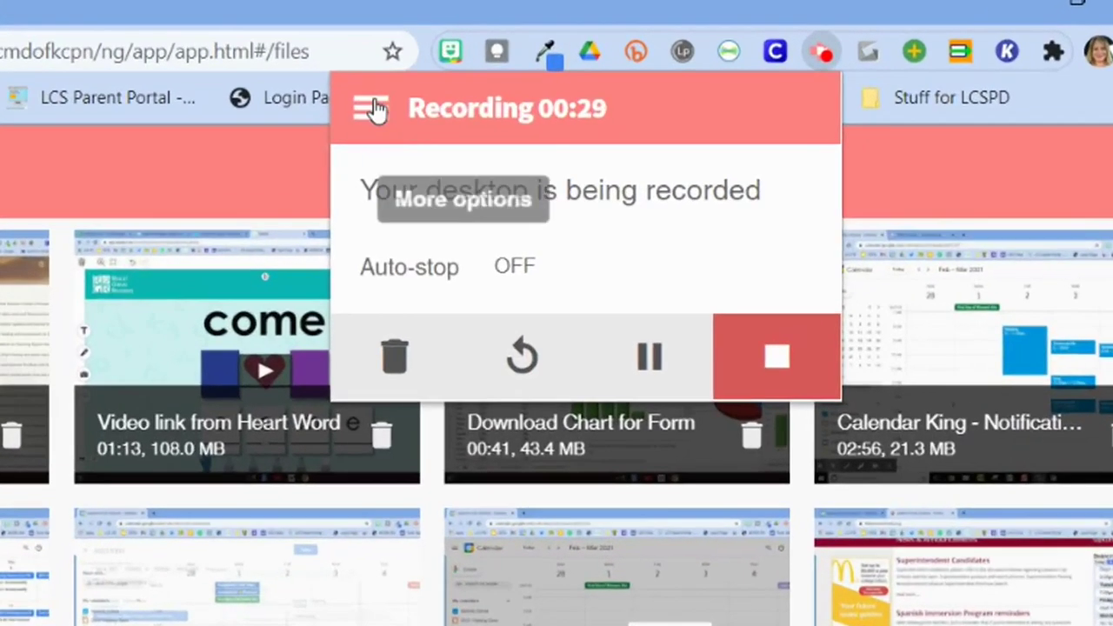
{"action": "left_click", "coordinate": [707, 66]}
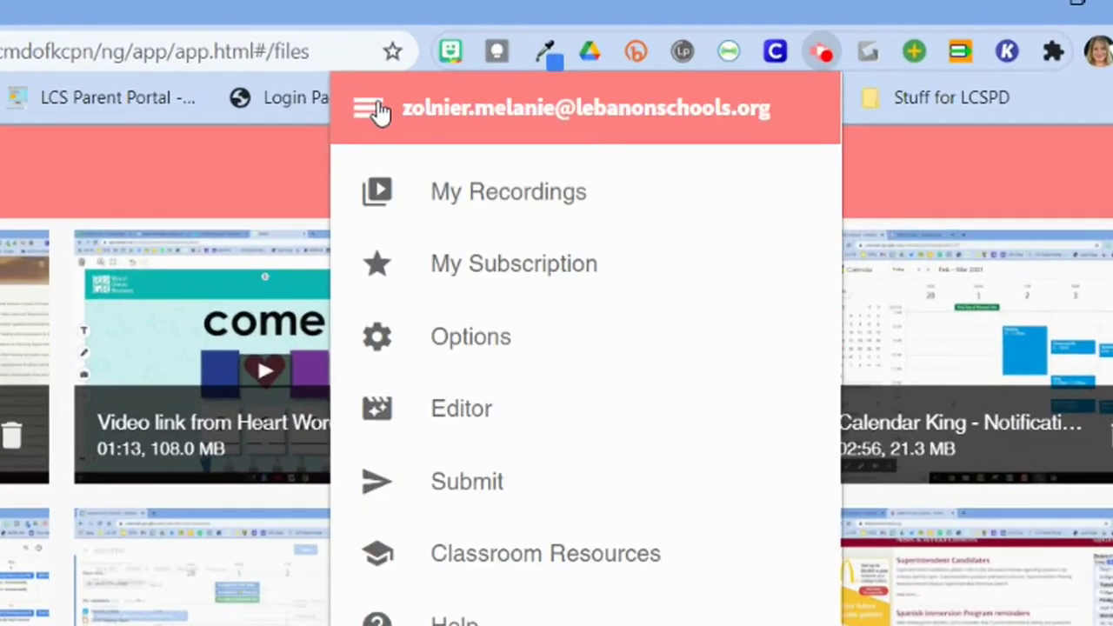
{"action": "left_click", "coordinate": [286, 200]}
Find the "Google Classroom from t..." recording of 07:13, open it in the video editor, and dismiss the drawing toolbar.
{"action": "scroll", "coordinate": [413, 306], "scroll_direction": "down", "scroll_amount": 8}
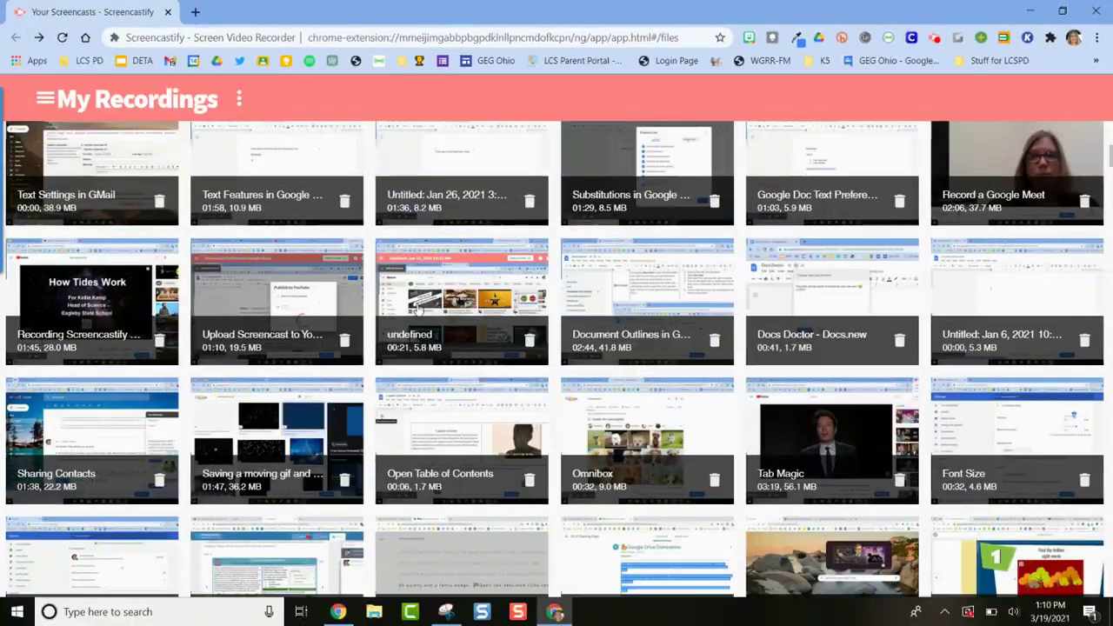
{"action": "scroll", "coordinate": [413, 306], "scroll_direction": "down", "scroll_amount": 10}
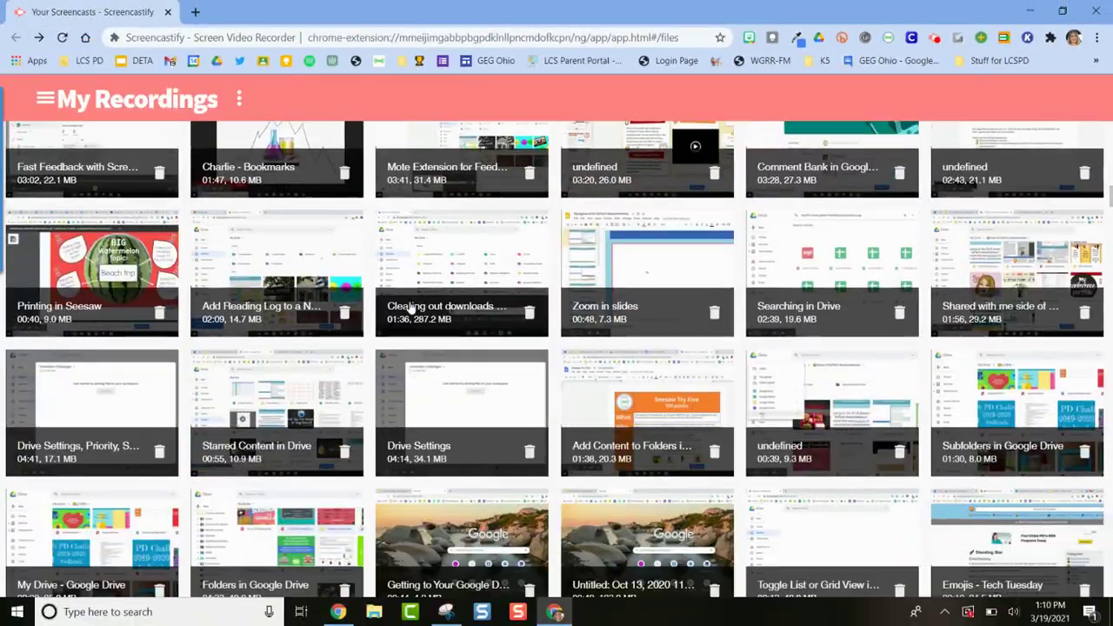
{"action": "scroll", "coordinate": [408, 309], "scroll_direction": "down", "scroll_amount": 9}
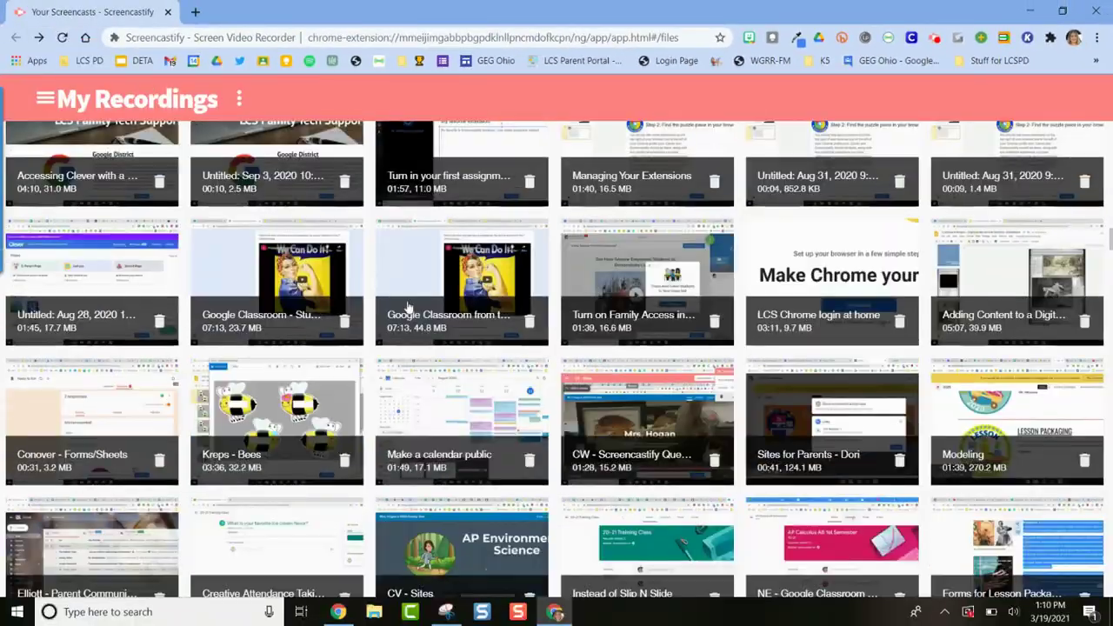
{"action": "left_click", "coordinate": [458, 277]}
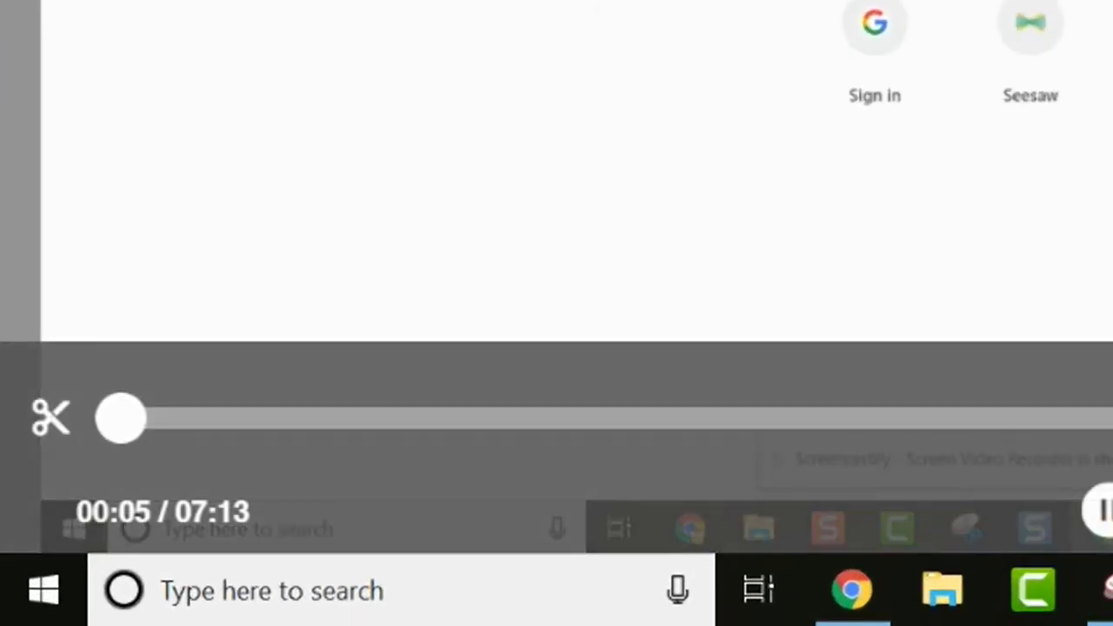
{"action": "left_click", "coordinate": [51, 417]}
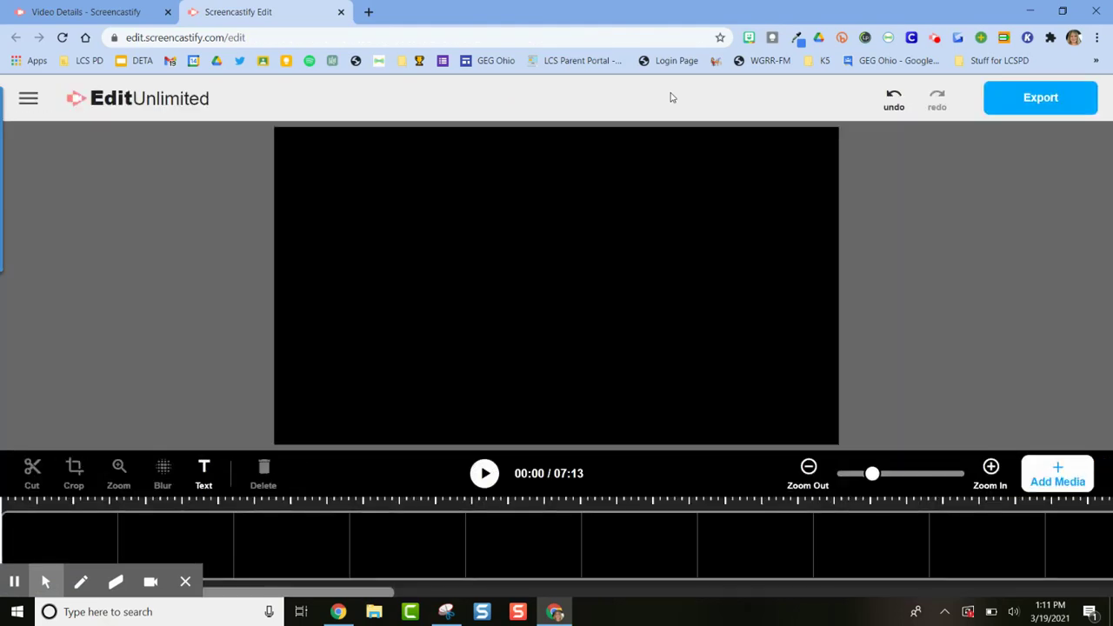
{"action": "left_click", "coordinate": [186, 580]}
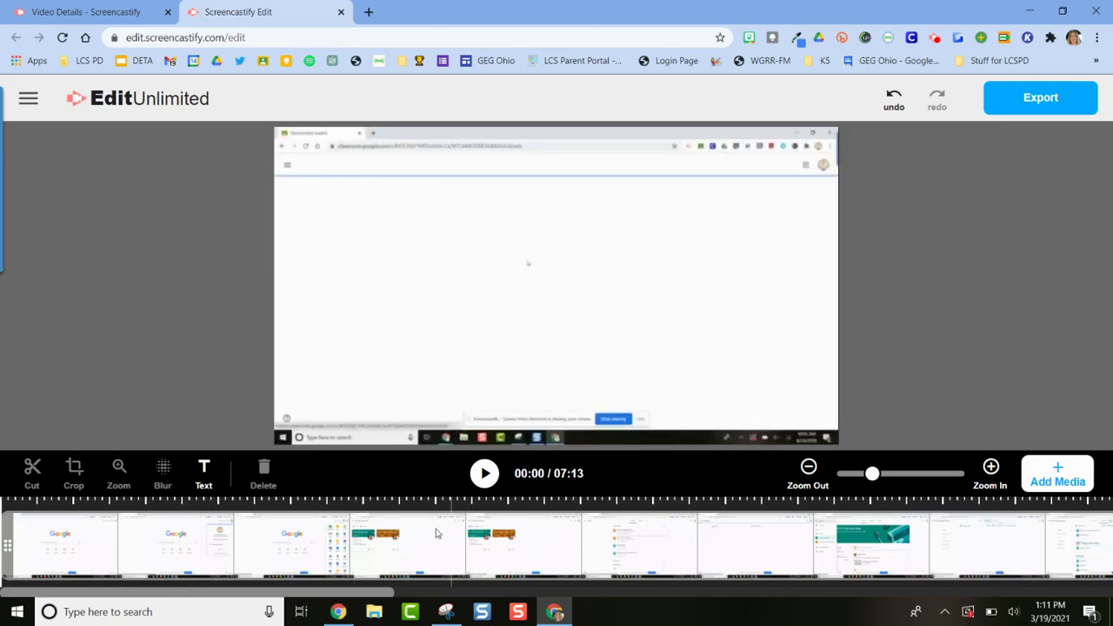
Preview the start of the clip, set the playhead at 00:11, and select the clip.
{"action": "left_click", "coordinate": [89, 543]}
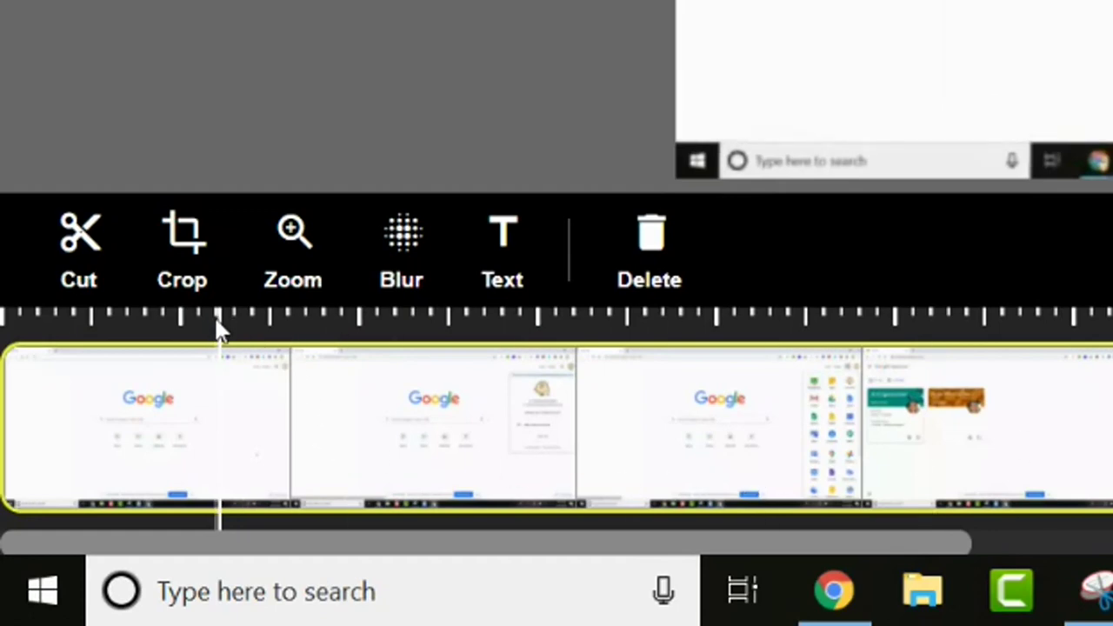
{"action": "mouse_move", "coordinate": [214, 380]}
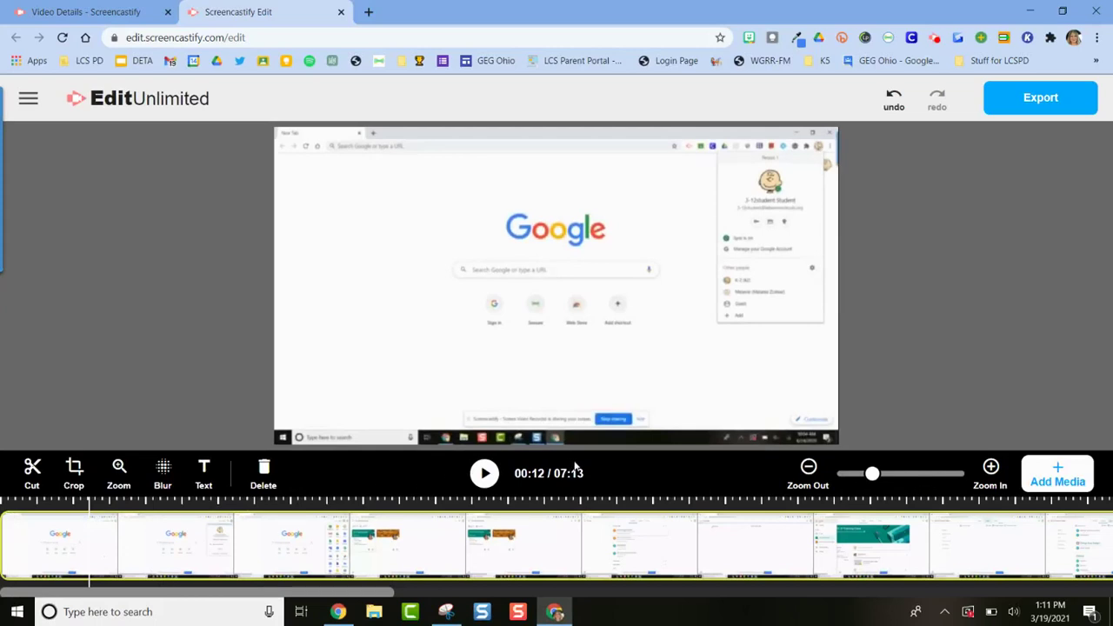
{"action": "left_click", "coordinate": [485, 474]}
{"action": "left_click", "coordinate": [485, 474]}
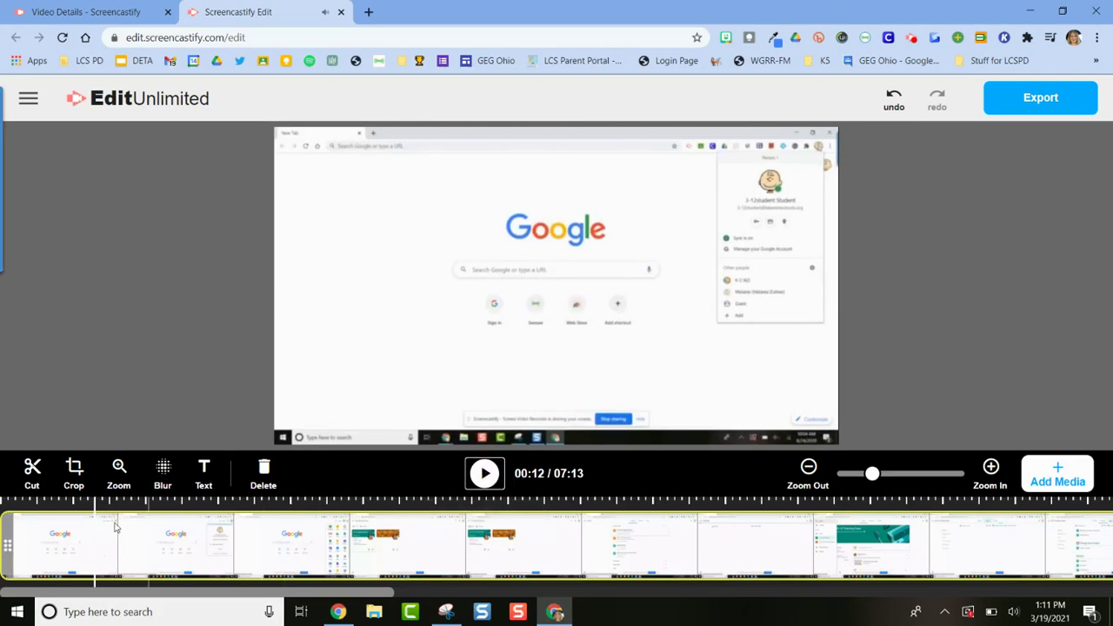
{"action": "left_click", "coordinate": [83, 504]}
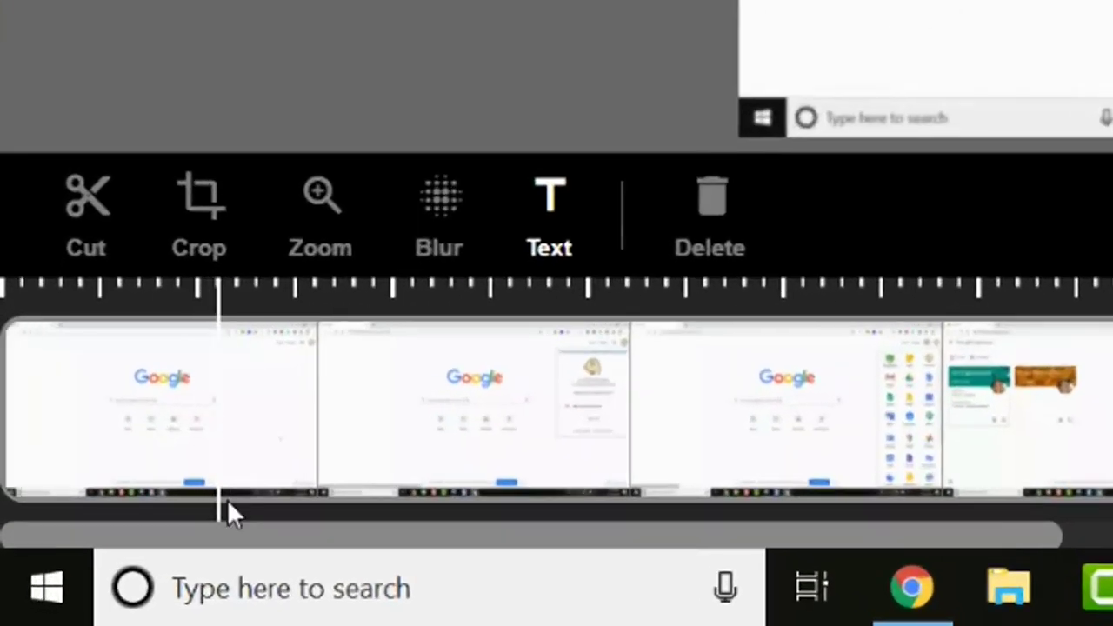
{"action": "left_click", "coordinate": [221, 372]}
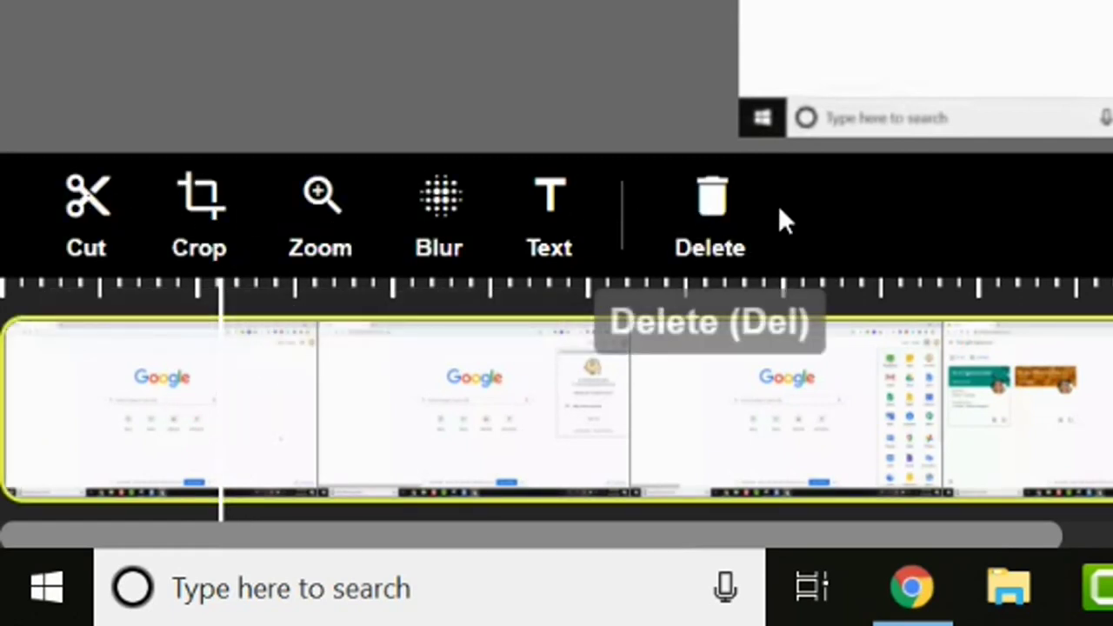
Try a crop on the selected clip and delete it.
{"action": "left_click", "coordinate": [200, 196]}
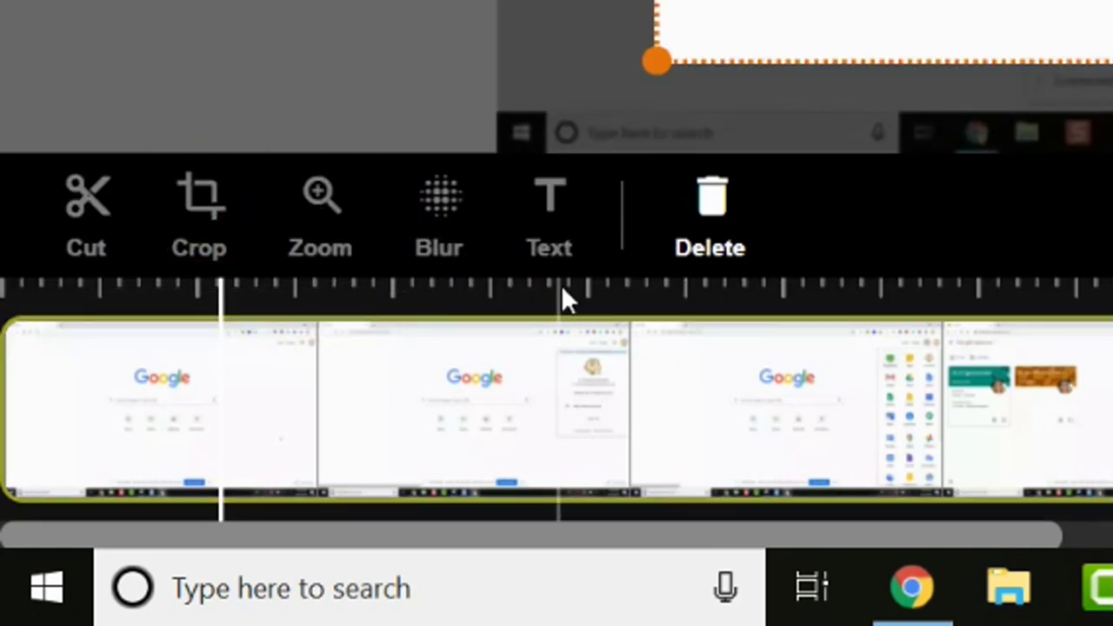
{"action": "left_click", "coordinate": [712, 213]}
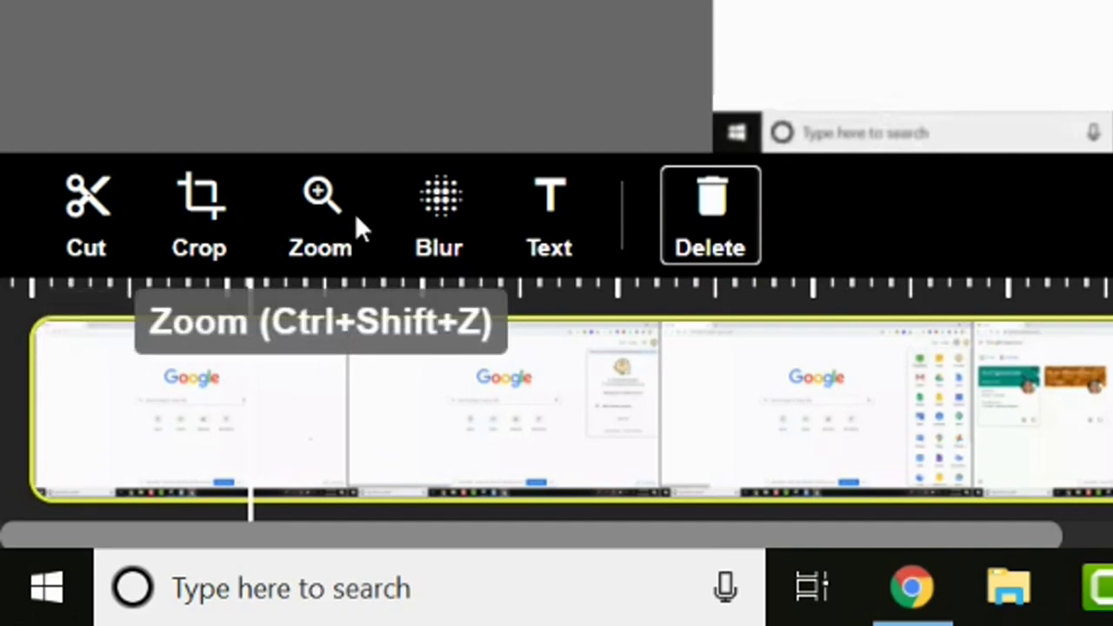
Add a zoom at 00:11 and frame its area tightly on the profile menu in the video.
{"action": "left_click", "coordinate": [319, 195]}
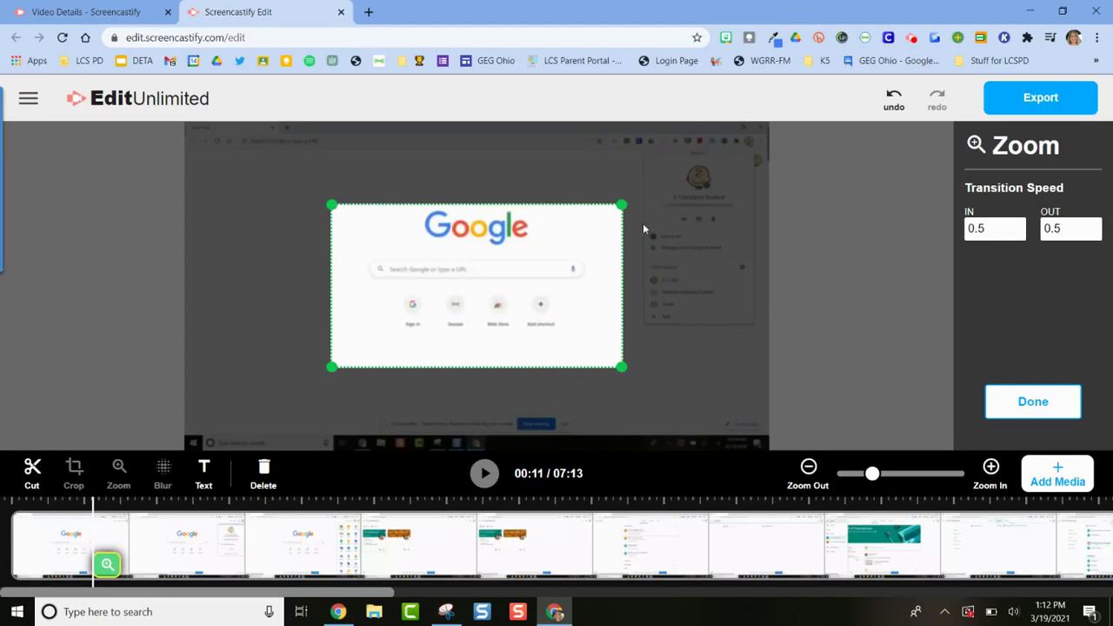
{"action": "left_click_drag", "start_coordinate": [490, 293], "coordinate": [651, 219]}
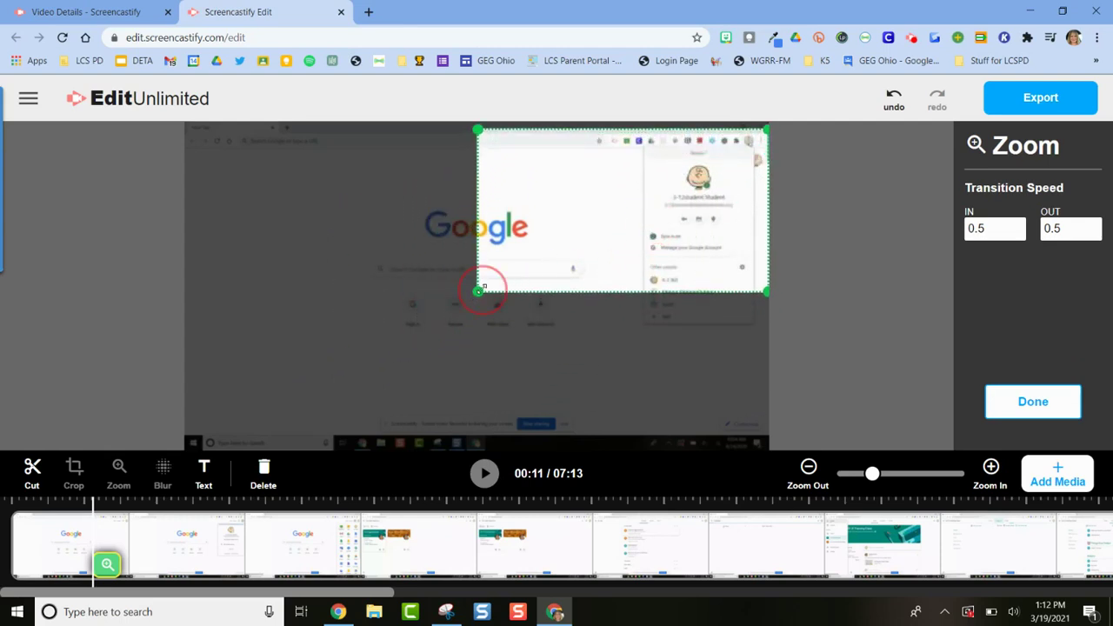
{"action": "left_click_drag", "start_coordinate": [481, 288], "coordinate": [706, 275]}
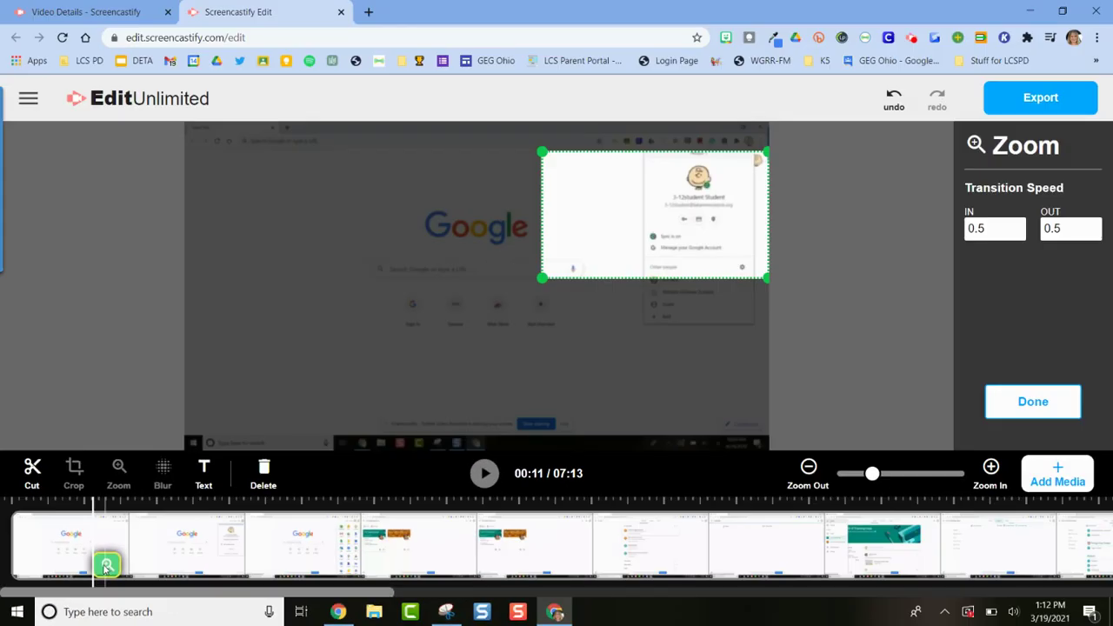
{"action": "left_click", "coordinate": [435, 387]}
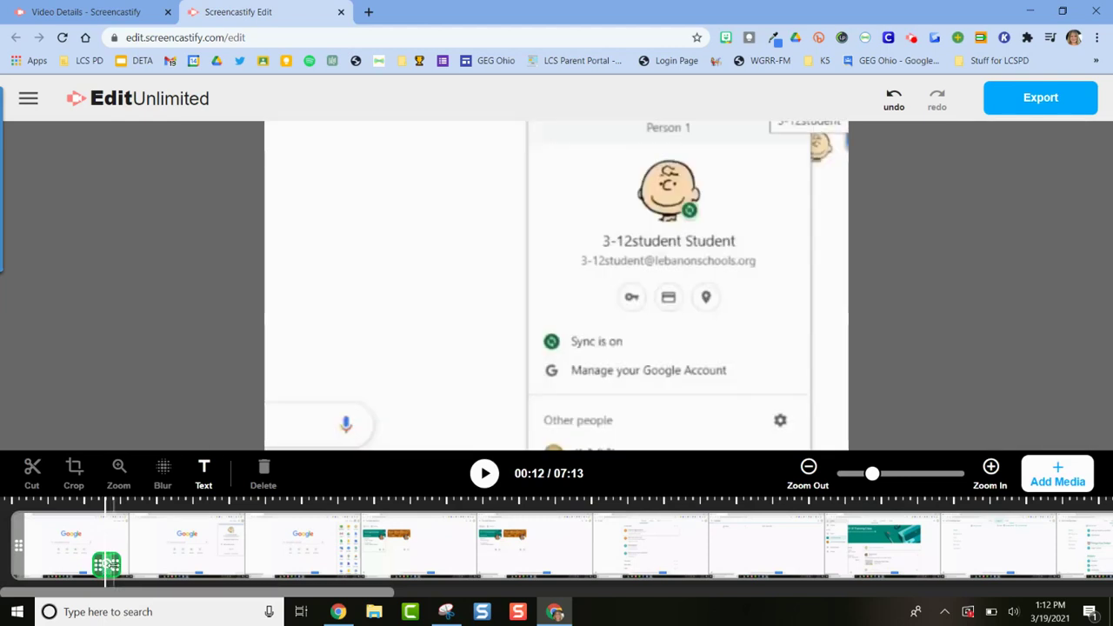
Extend the zoom to about 00:32 on the timeline and preview it with the computer's sound muted.
{"action": "left_click_drag", "start_coordinate": [113, 565], "coordinate": [248, 566]}
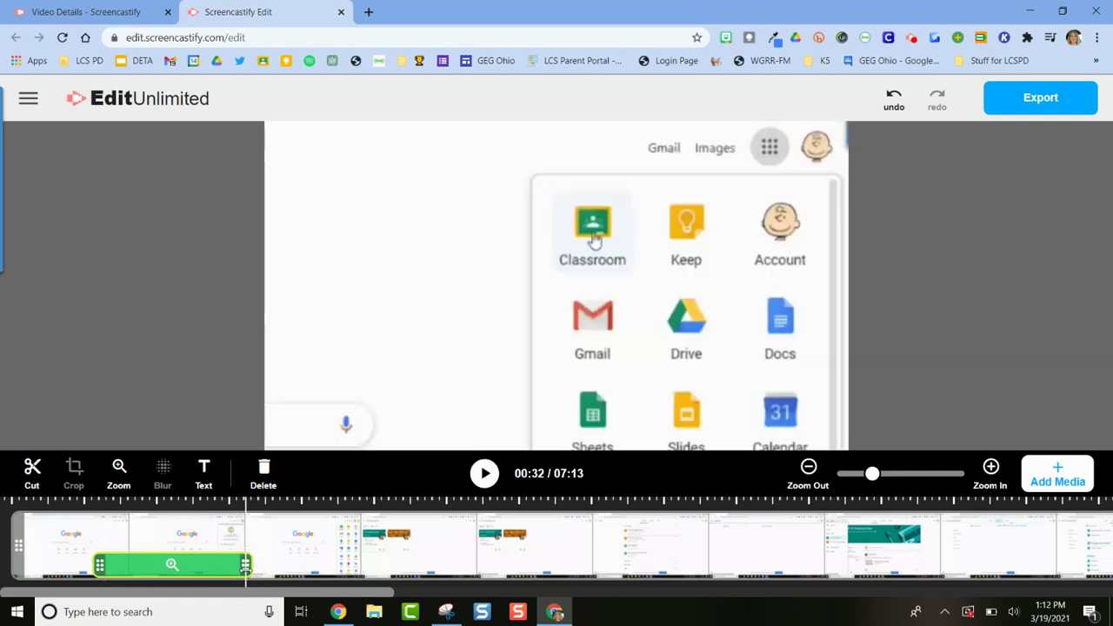
{"action": "left_click", "coordinate": [1013, 612]}
{"action": "left_click", "coordinate": [83, 554]}
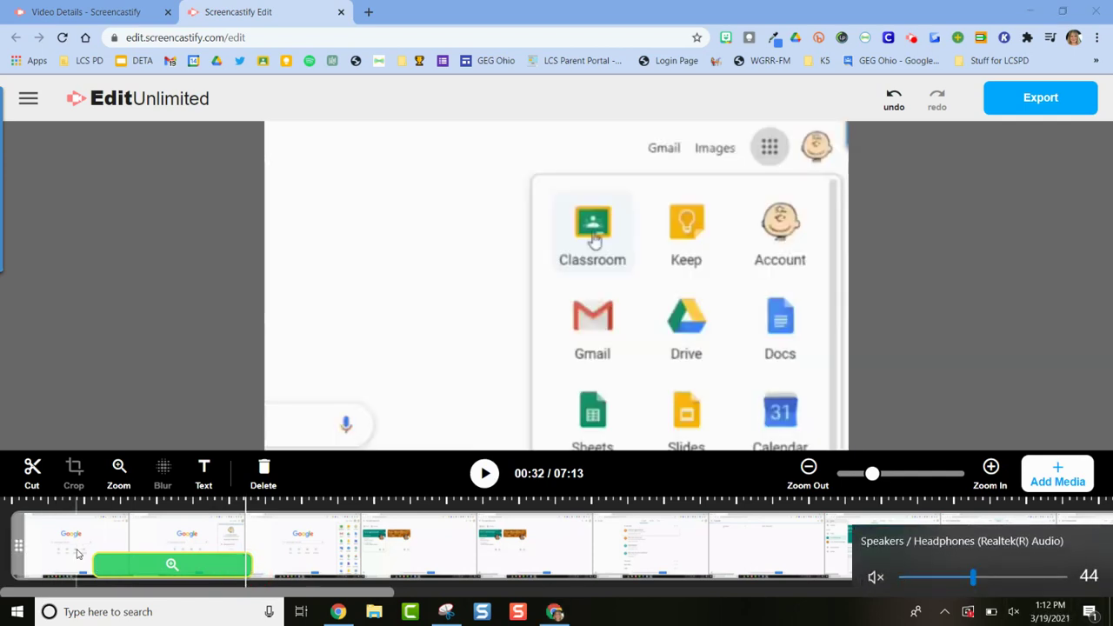
{"action": "left_click", "coordinate": [493, 472]}
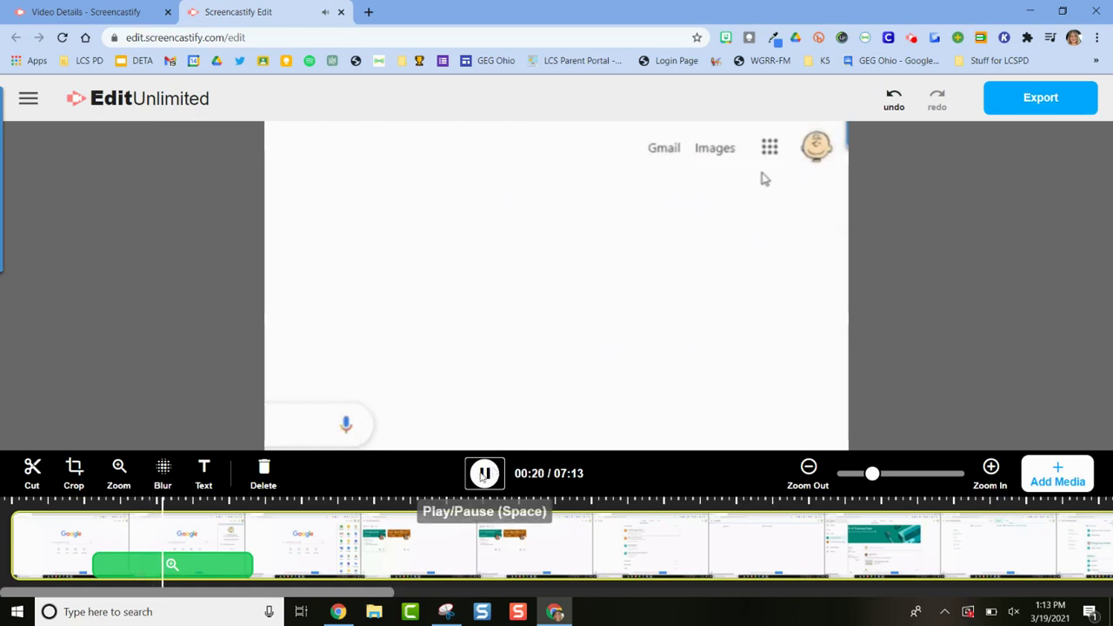
{"action": "left_click", "coordinate": [484, 473]}
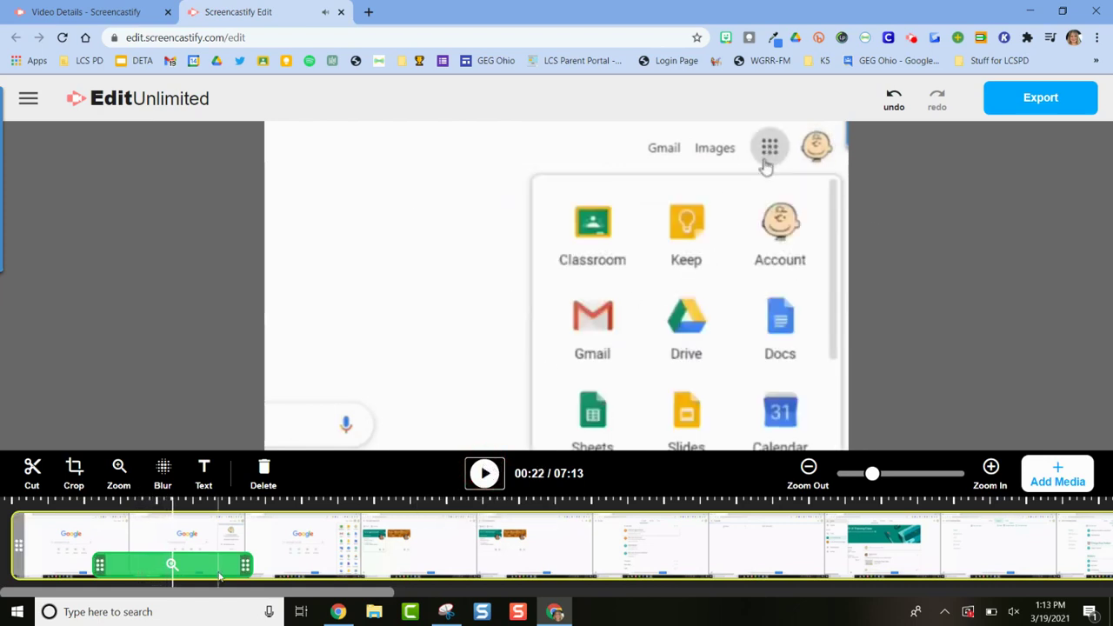
Shorten the zoom on the timeline so it ends before the apps grid is opened in the video.
{"action": "left_click_drag", "start_coordinate": [244, 564], "coordinate": [181, 561]}
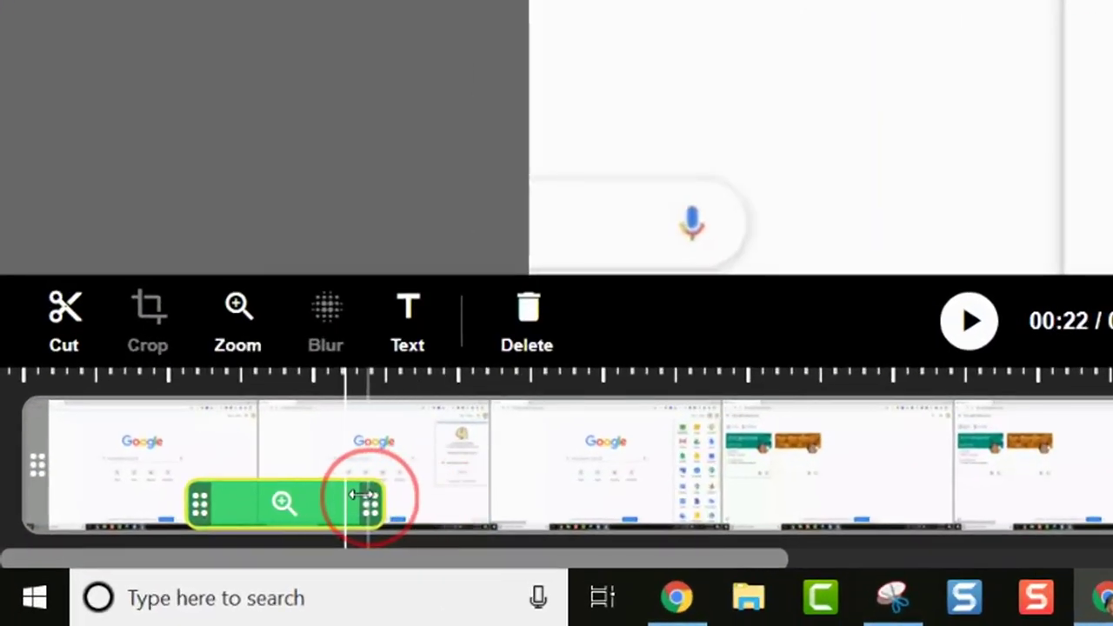
{"action": "left_click_drag", "start_coordinate": [363, 494], "coordinate": [280, 491]}
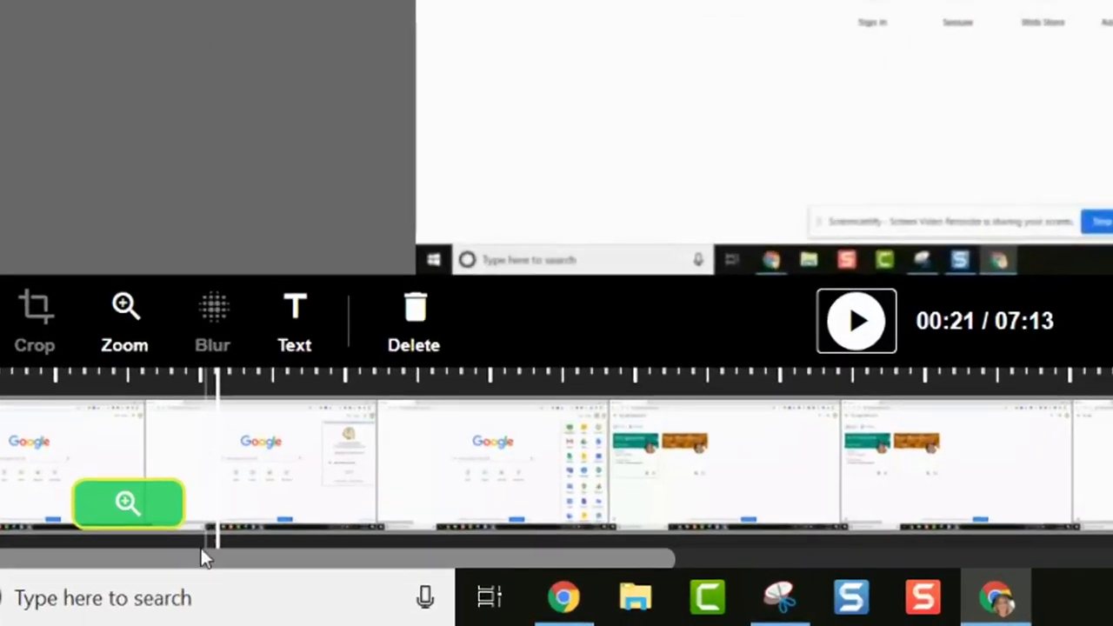
Shrink the first zoom's area to a small frame around the apps grid and profile picture, and close its settings.
{"action": "left_click", "coordinate": [122, 311]}
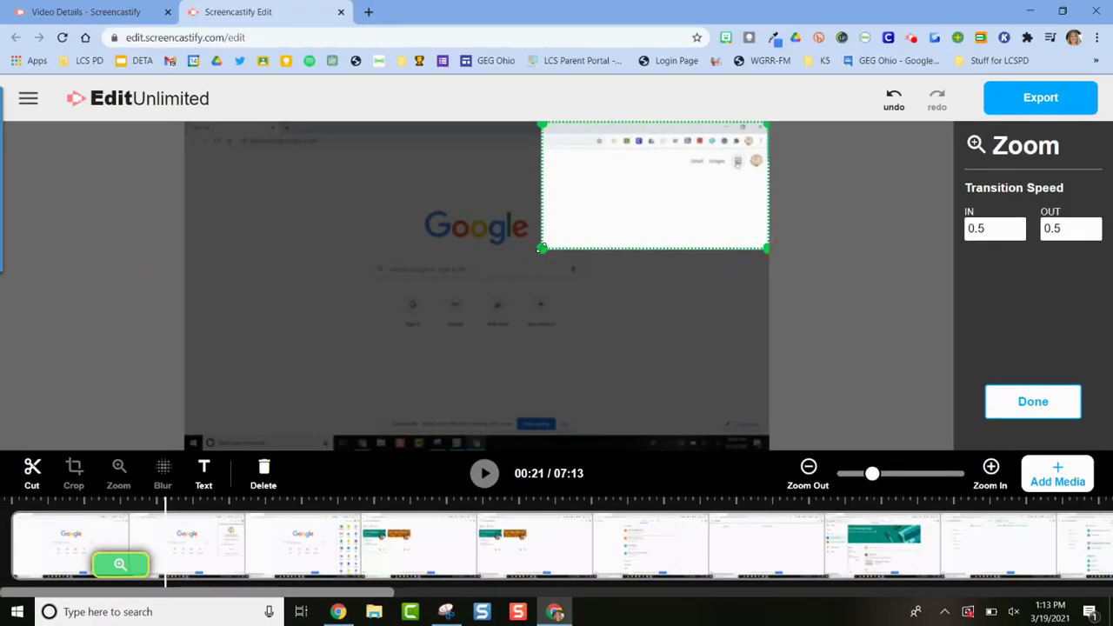
{"action": "left_click_drag", "start_coordinate": [541, 249], "coordinate": [791, 188]}
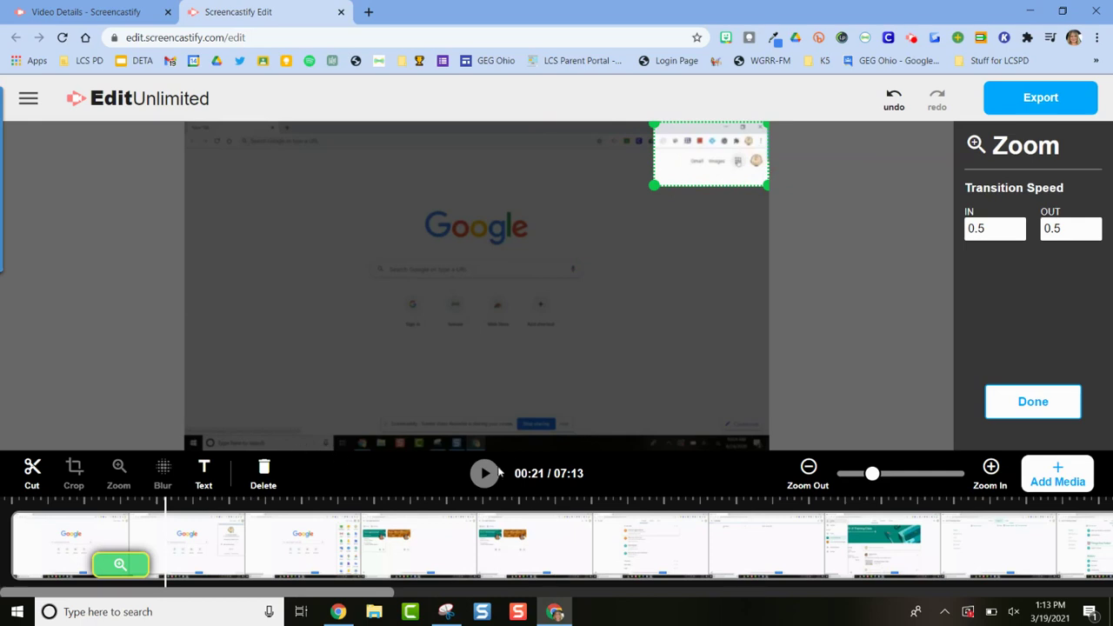
{"action": "left_click", "coordinate": [167, 557]}
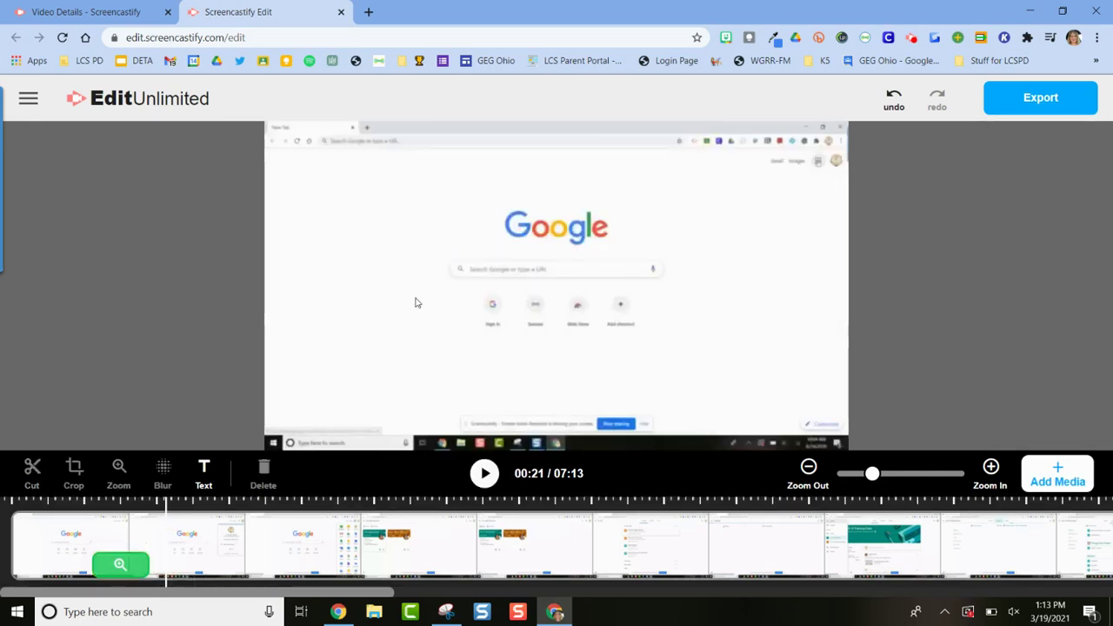
Add a second zoom at 00:21 and shrink its area to a small frame around the apps grid and profile picture.
{"action": "left_click", "coordinate": [168, 547]}
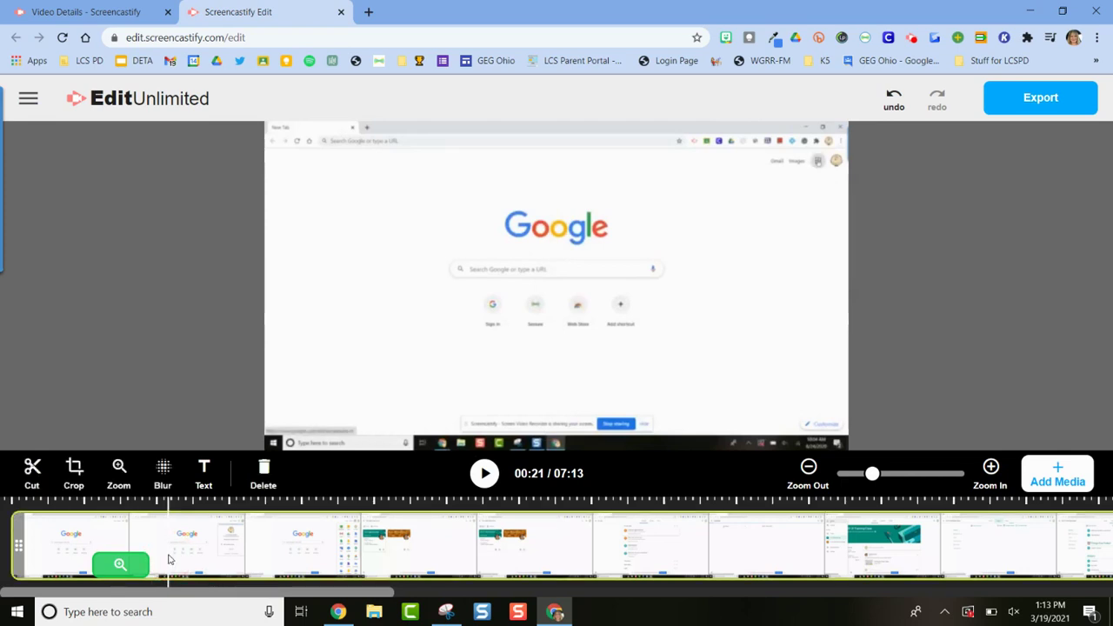
{"action": "left_click", "coordinate": [119, 472]}
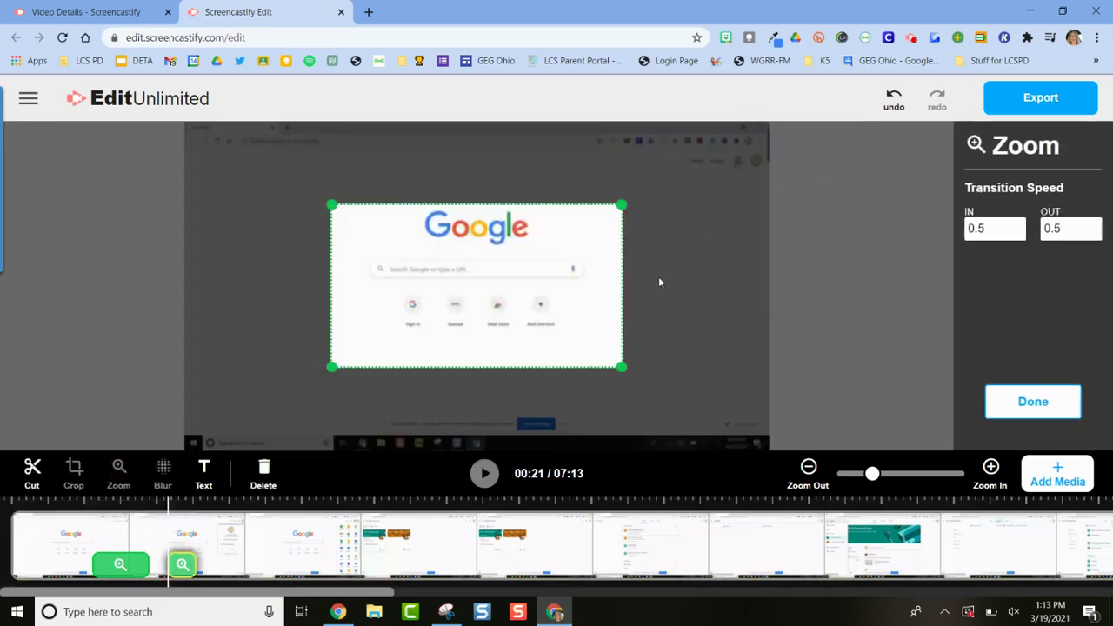
{"action": "left_click_drag", "start_coordinate": [537, 311], "coordinate": [708, 219]}
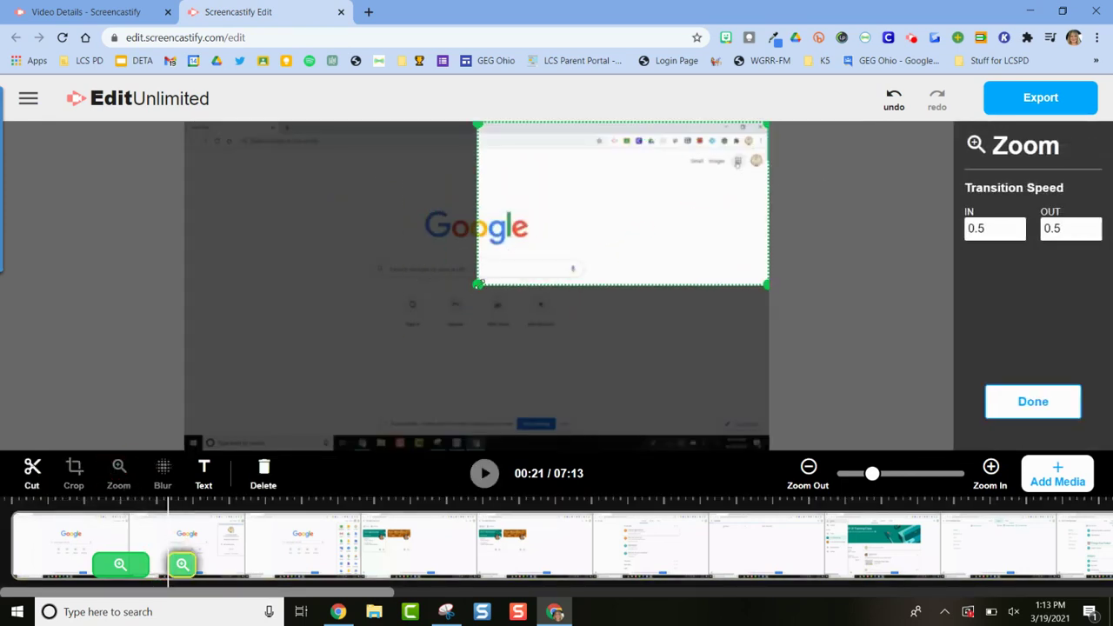
{"action": "mouse_move", "coordinate": [766, 285]}
{"action": "left_mouse_down"}
{"action": "mouse_move", "coordinate": [715, 218]}
{"action": "mouse_move", "coordinate": [745, 194]}
{"action": "mouse_move", "coordinate": [733, 206]}
{"action": "left_mouse_up"}
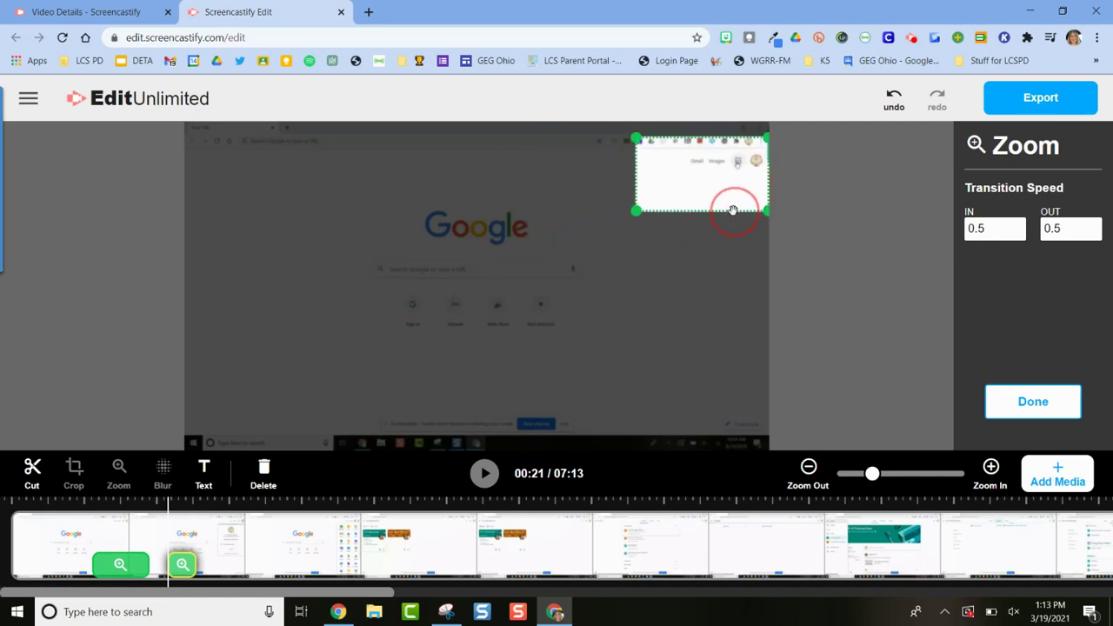
Extend the second zoom on the timeline to cover the part with the opened apps grid, and preview it.
{"action": "left_click", "coordinate": [182, 566]}
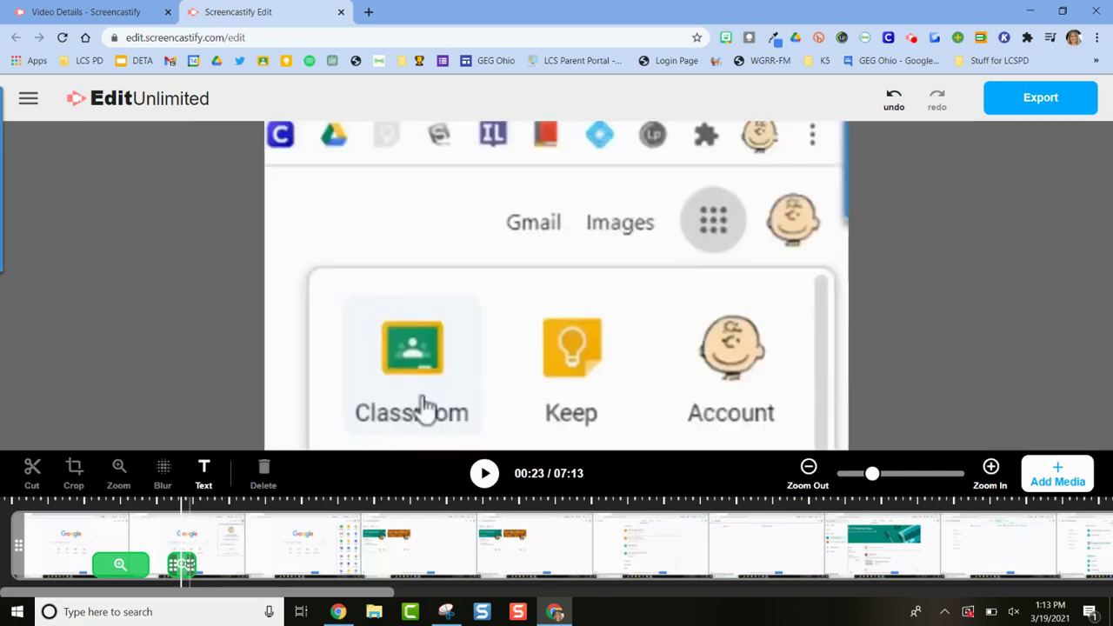
{"action": "left_click_drag", "start_coordinate": [193, 565], "coordinate": [239, 566]}
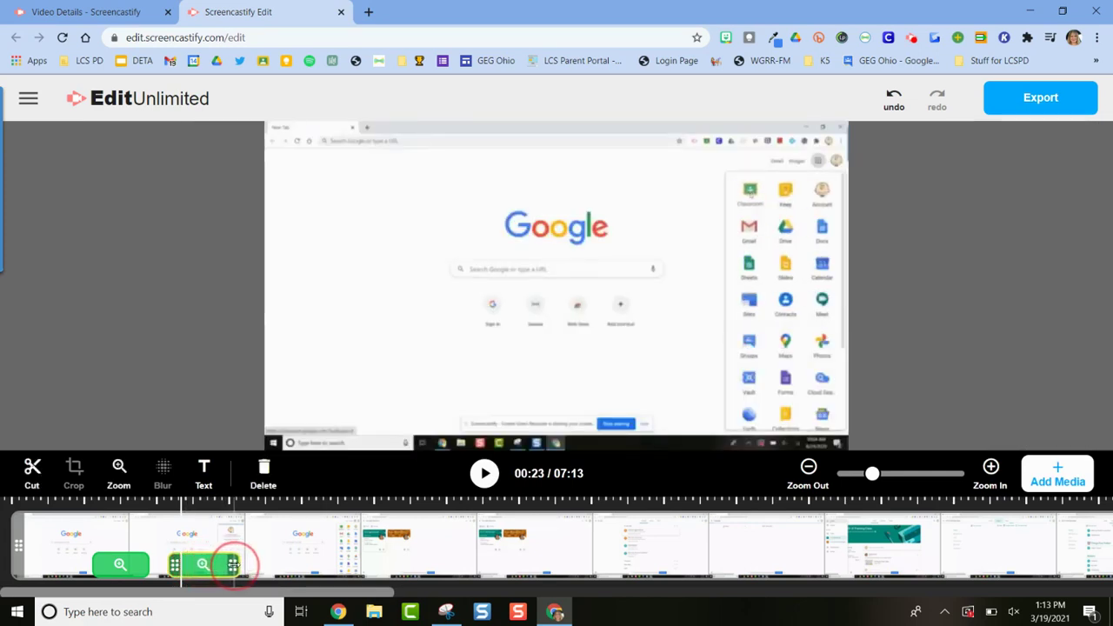
{"action": "left_click", "coordinate": [162, 537]}
{"action": "left_click", "coordinate": [483, 474]}
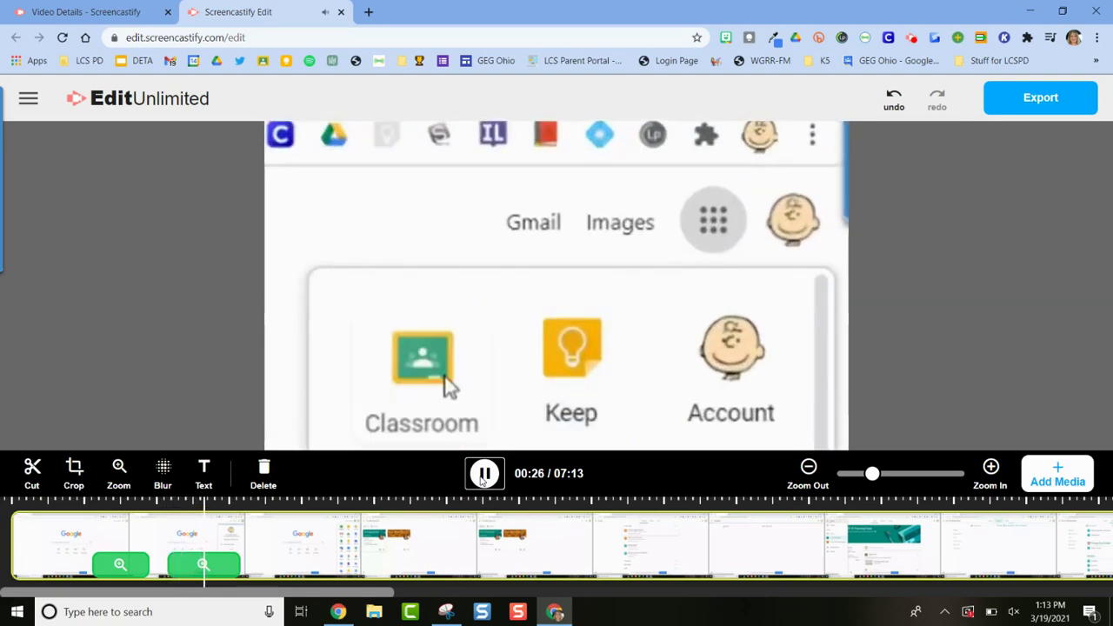
{"action": "left_click", "coordinate": [483, 475]}
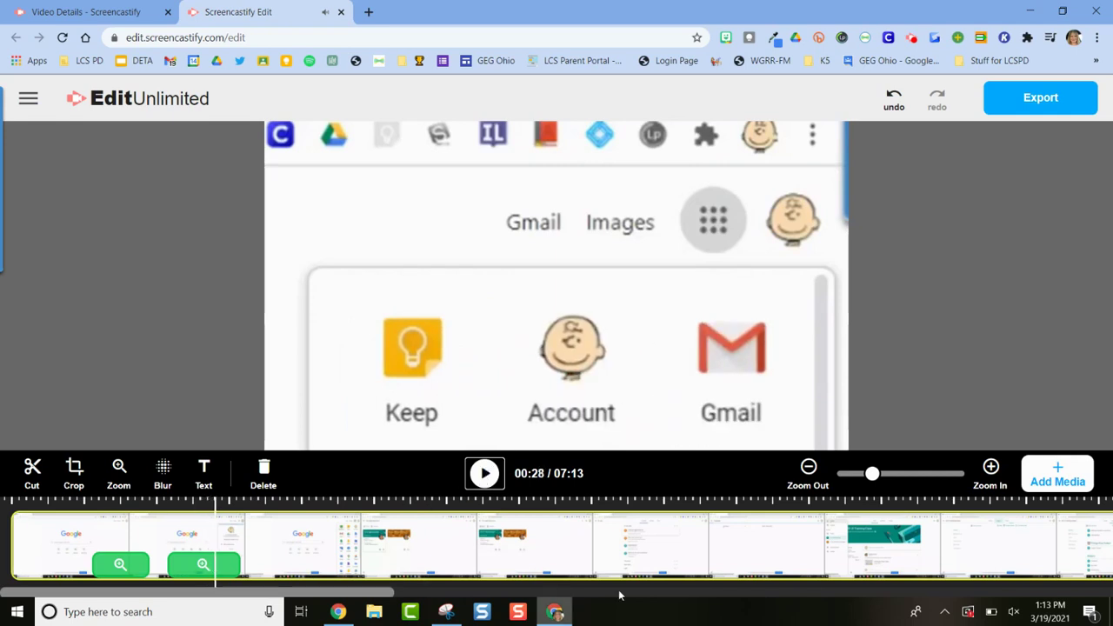
Look through the video between about 00:47 and 01:53 for the moment the Google Classroom class cards are shown.
{"action": "left_click", "coordinate": [592, 556]}
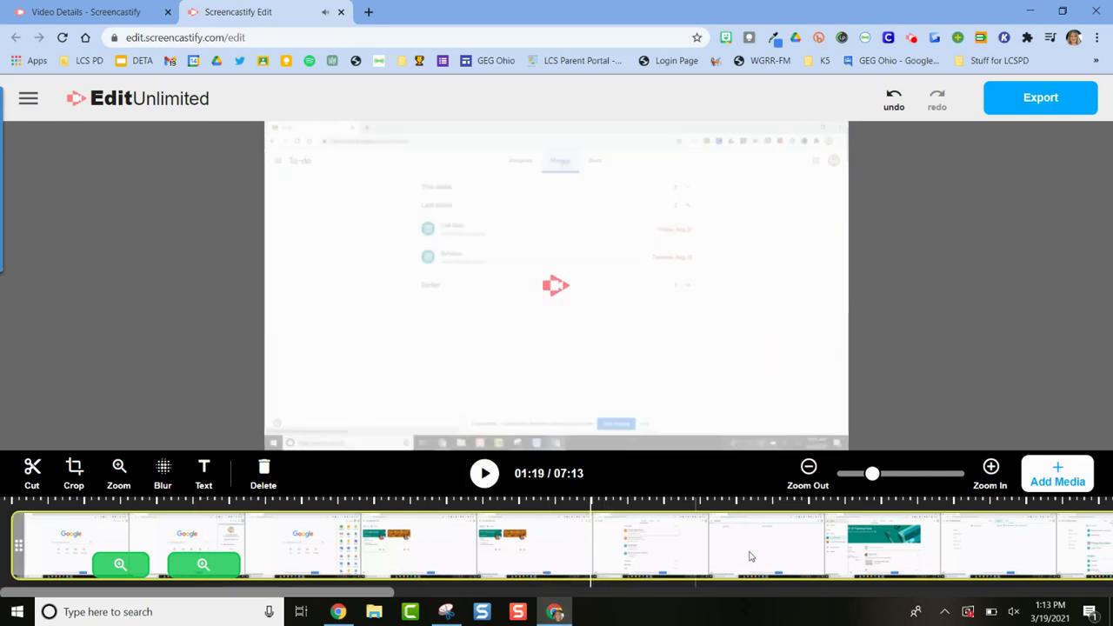
{"action": "left_click", "coordinate": [835, 552]}
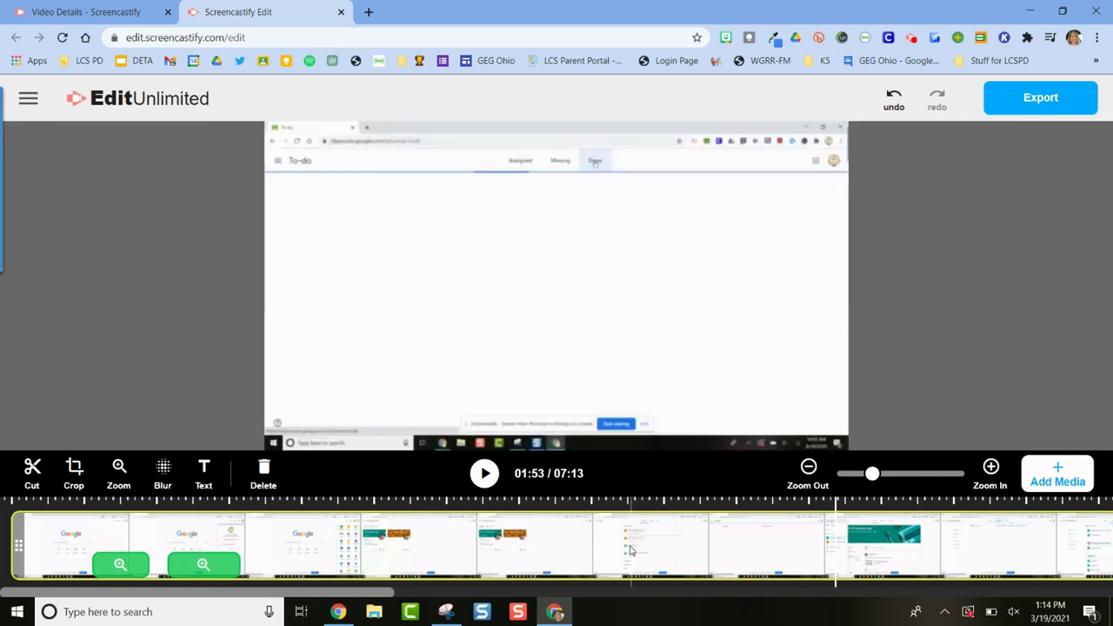
{"action": "left_click", "coordinate": [630, 550]}
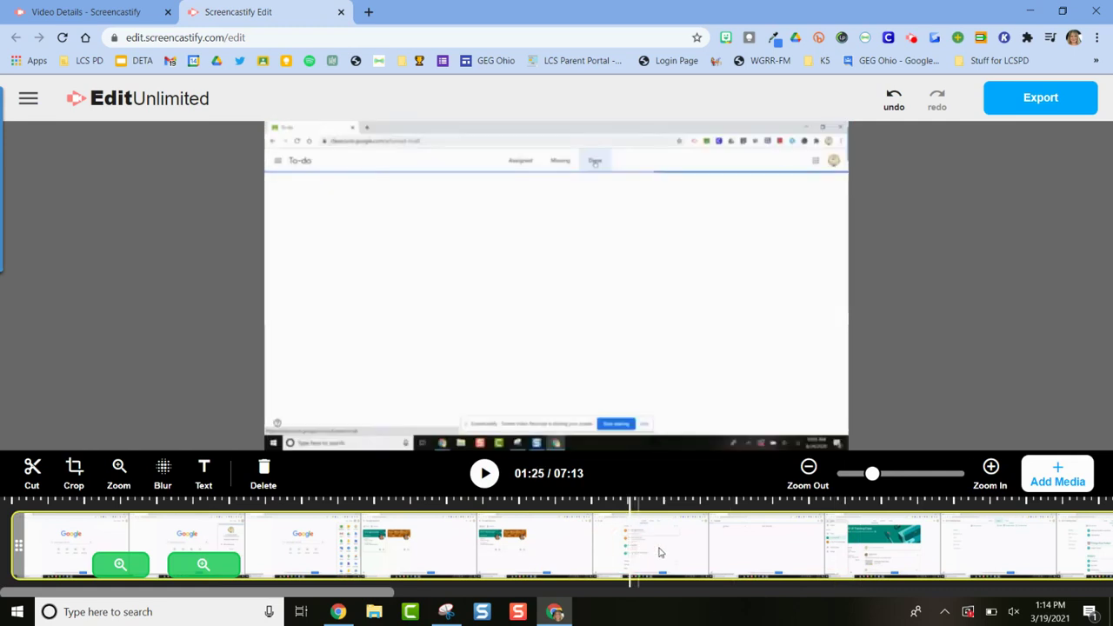
{"action": "left_click", "coordinate": [558, 562]}
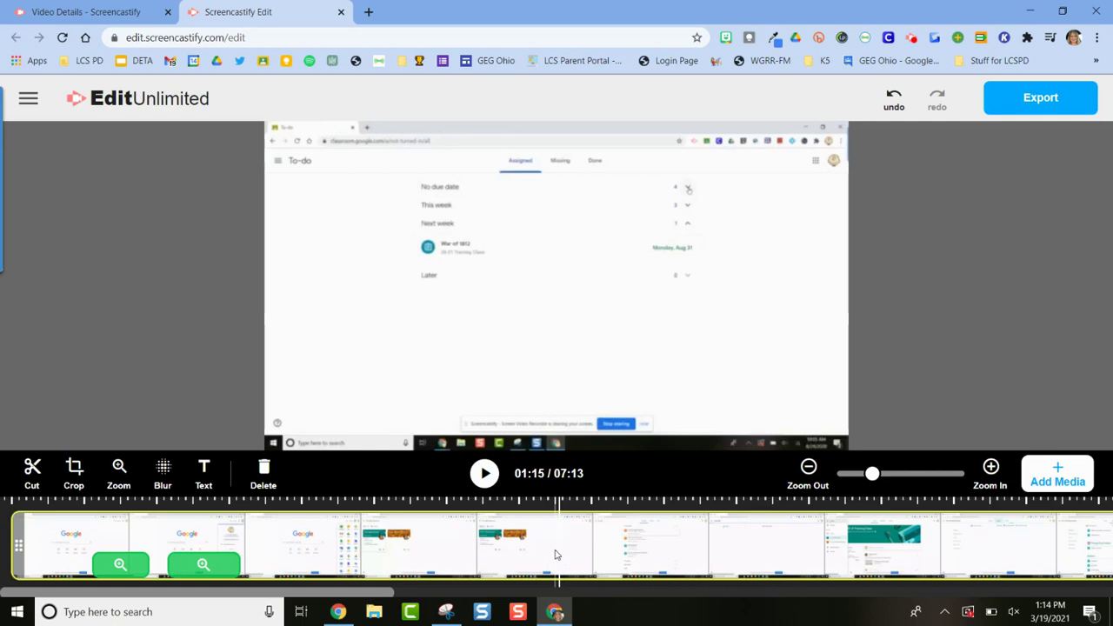
{"action": "left_click", "coordinate": [474, 550]}
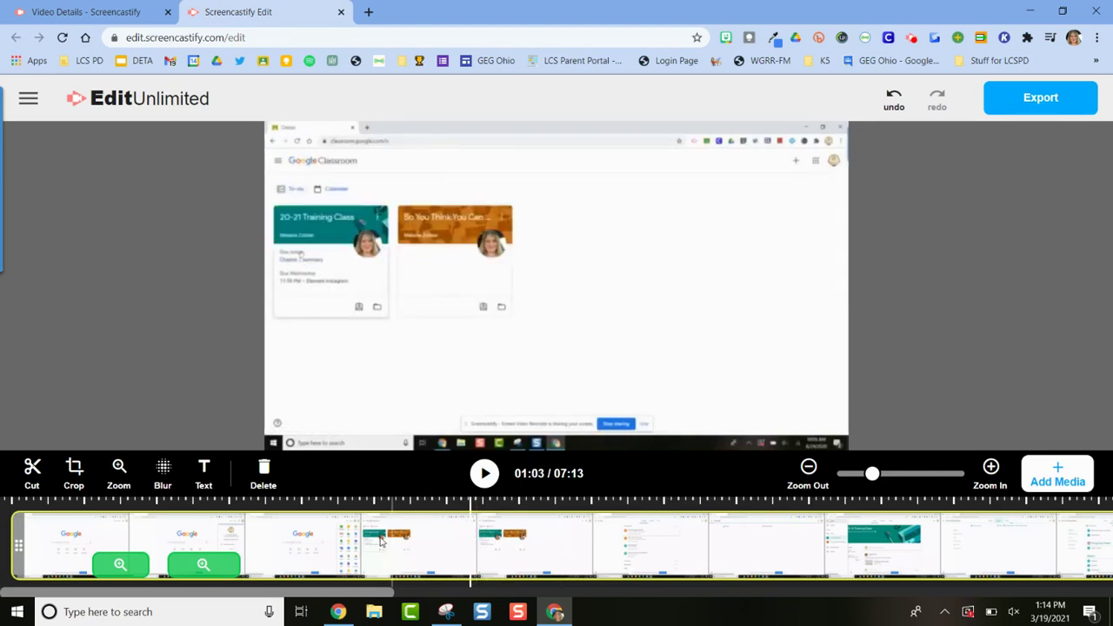
{"action": "left_click", "coordinate": [360, 555]}
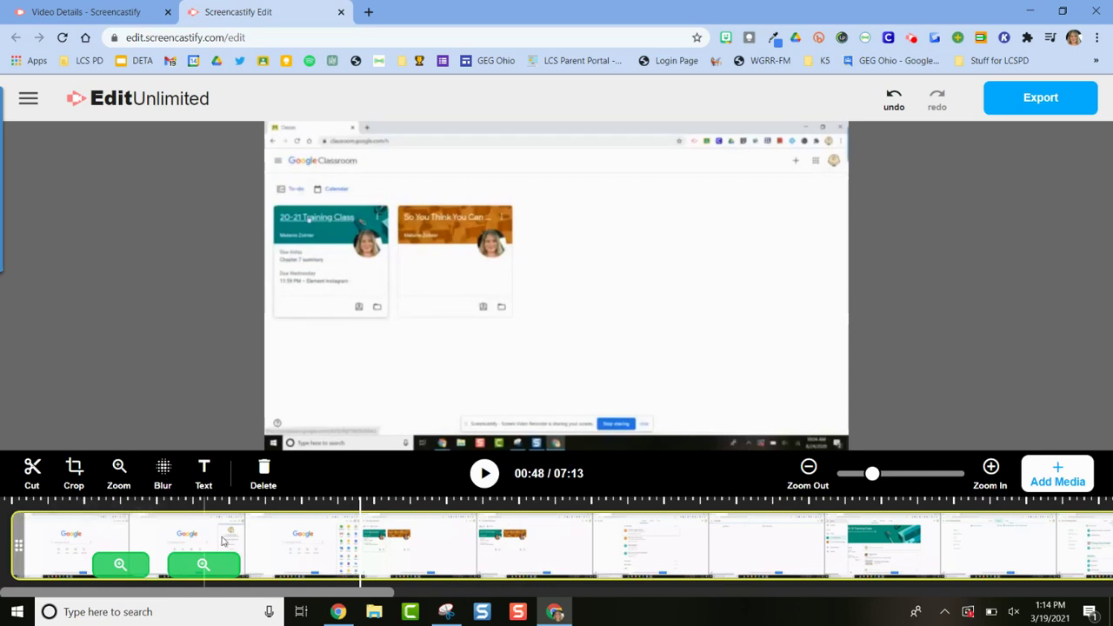
{"action": "left_click", "coordinate": [483, 475]}
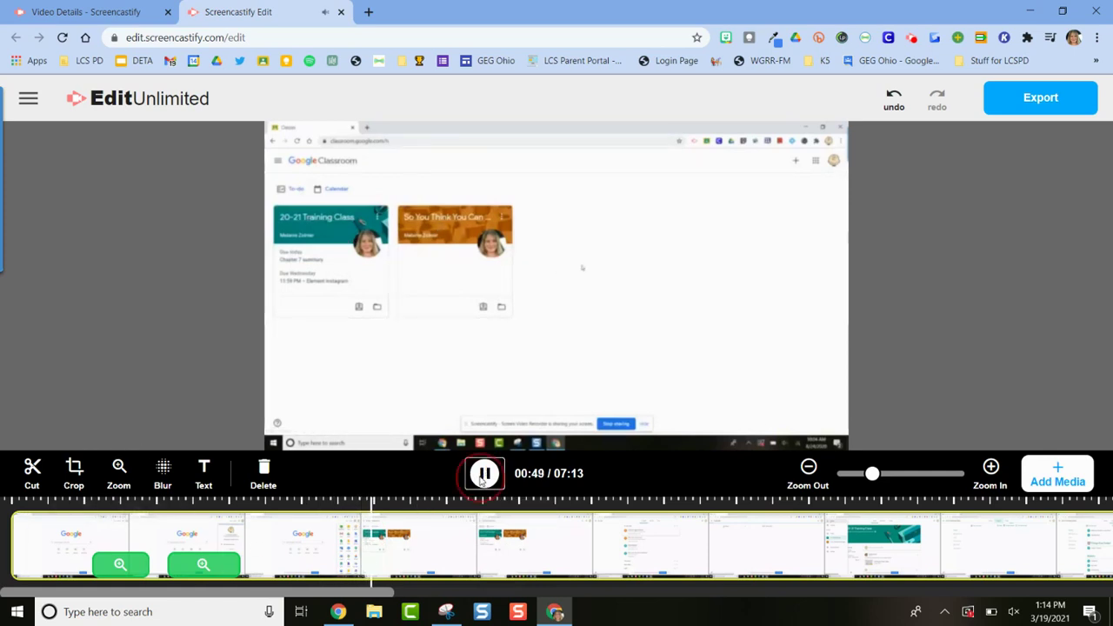
{"action": "left_click", "coordinate": [483, 474]}
{"action": "left_click", "coordinate": [357, 509]}
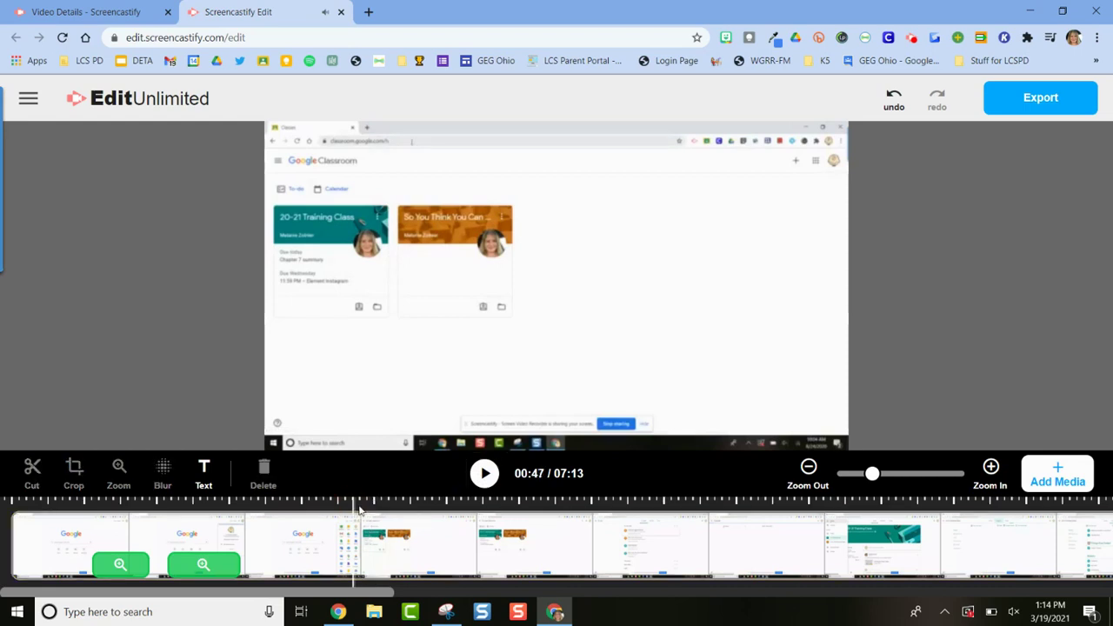
{"action": "left_click", "coordinate": [483, 474]}
{"action": "left_click", "coordinate": [484, 473]}
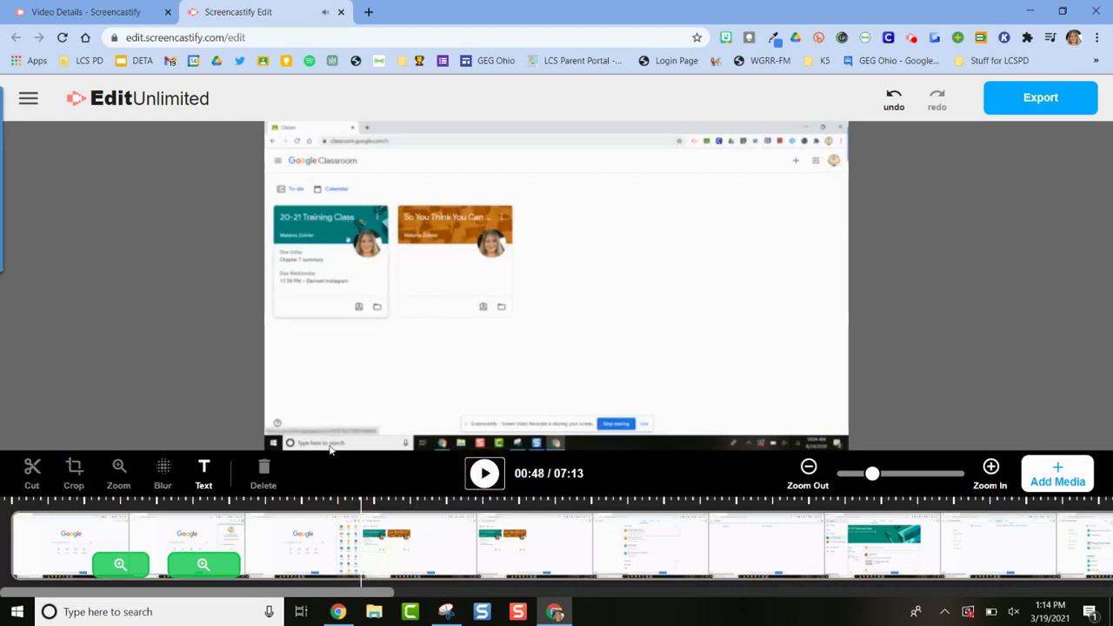
Add a third zoom at 00:48 framed around the two Google Classroom class cards and extend it to about 01:12.
{"action": "left_click", "coordinate": [363, 559]}
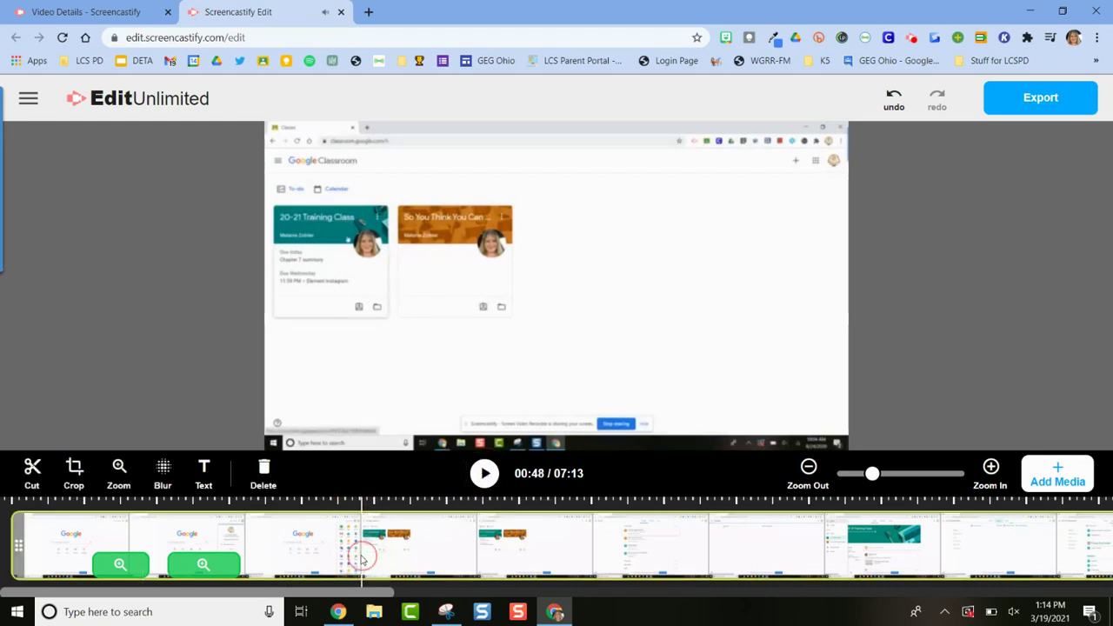
{"action": "left_click", "coordinate": [119, 474]}
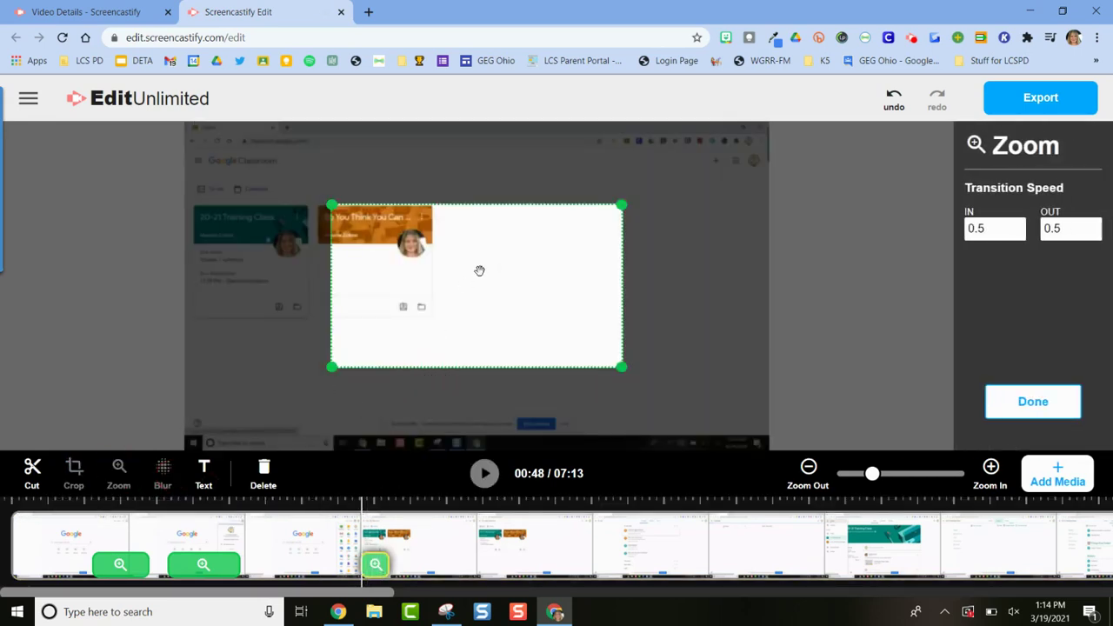
{"action": "left_click_drag", "start_coordinate": [479, 269], "coordinate": [339, 250]}
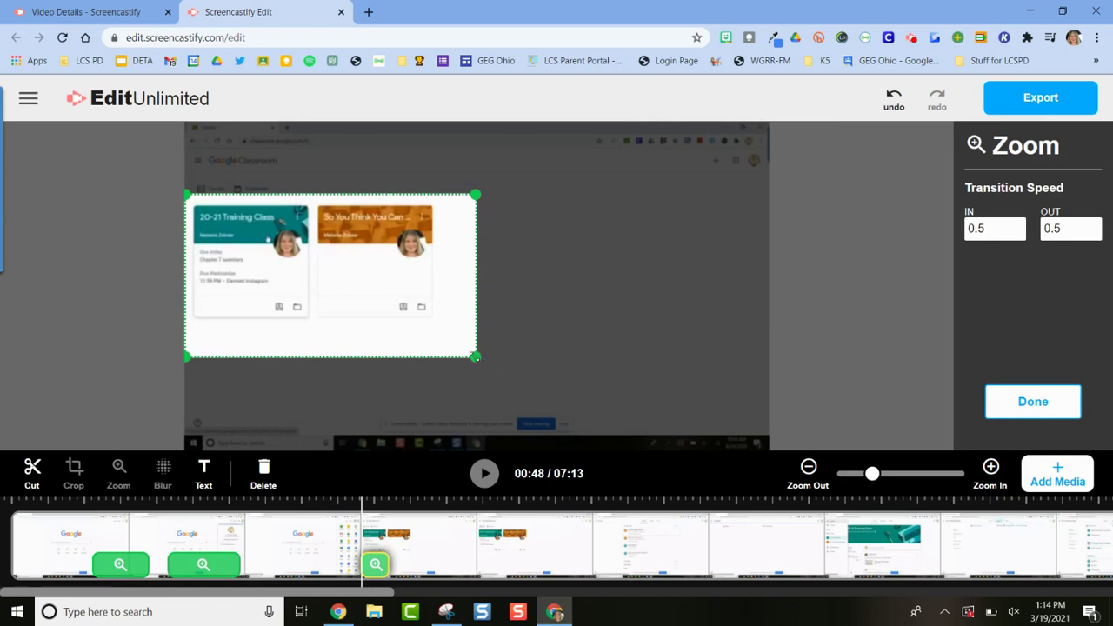
{"action": "left_click_drag", "start_coordinate": [475, 356], "coordinate": [443, 328]}
{"action": "left_click", "coordinate": [376, 564]}
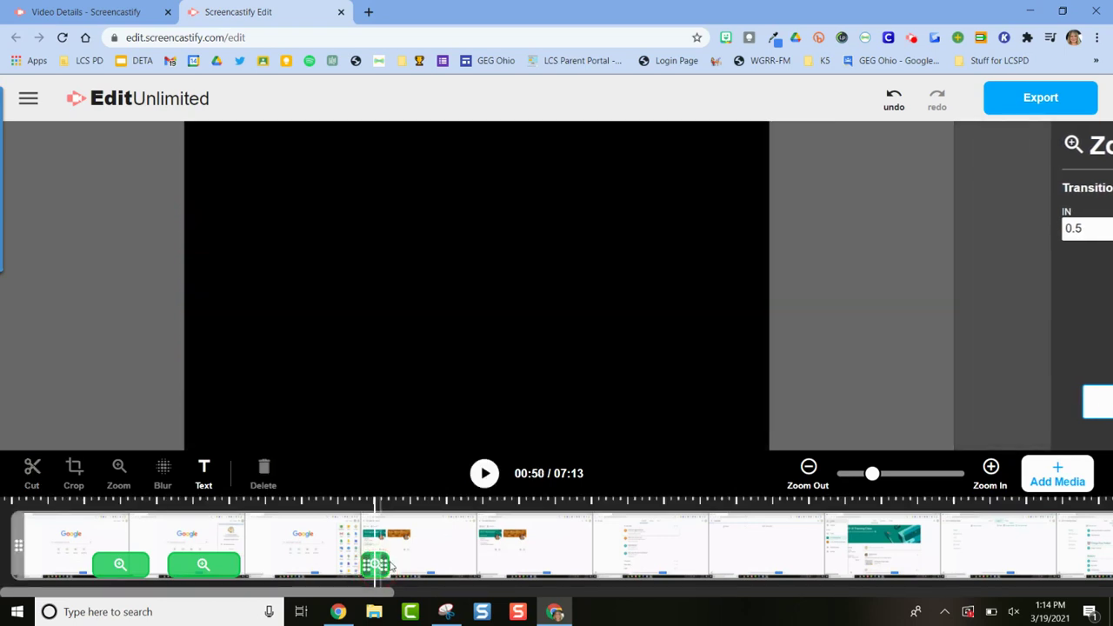
{"action": "left_click_drag", "start_coordinate": [389, 566], "coordinate": [537, 566]}
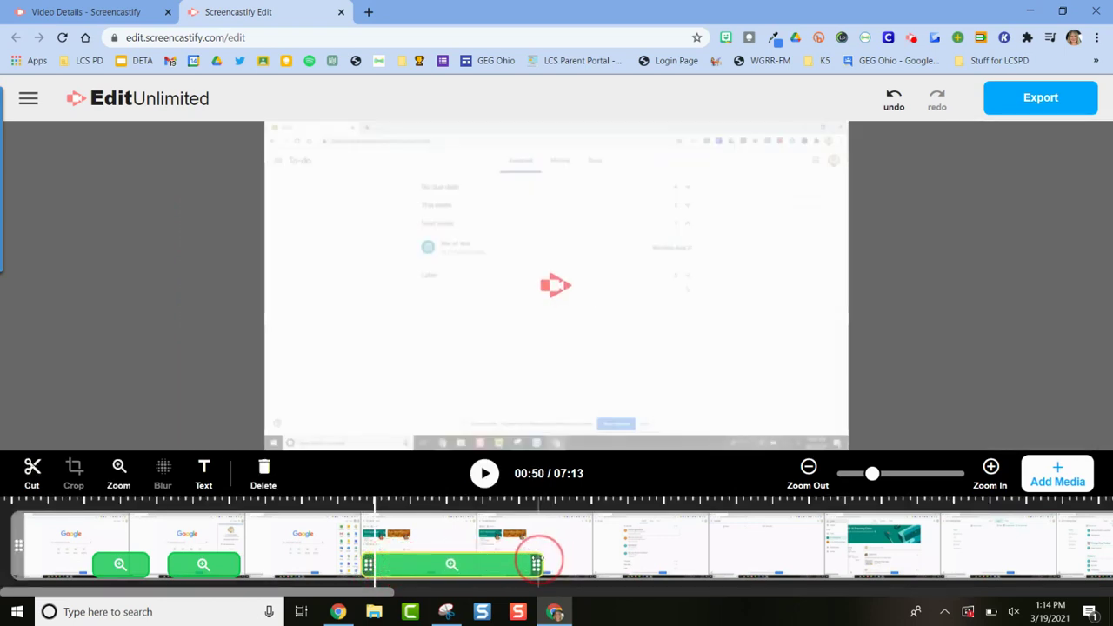
Set the third zoom's transition speed to 0.7 for both in and out, and preview it from 00:46.
{"action": "left_click", "coordinate": [390, 566]}
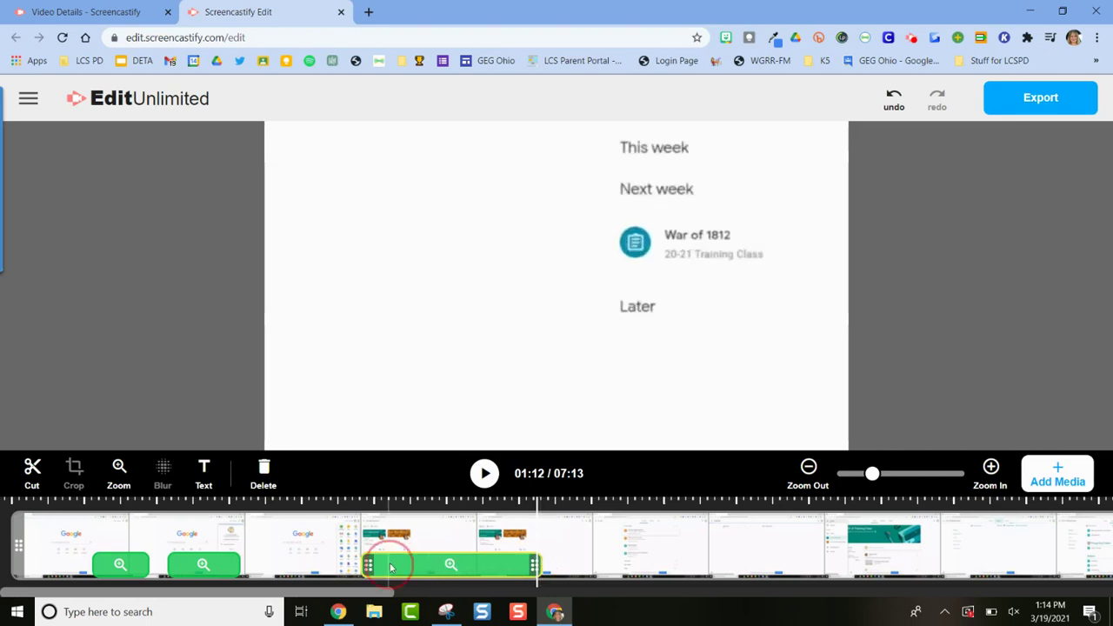
{"action": "left_click", "coordinate": [996, 224]}
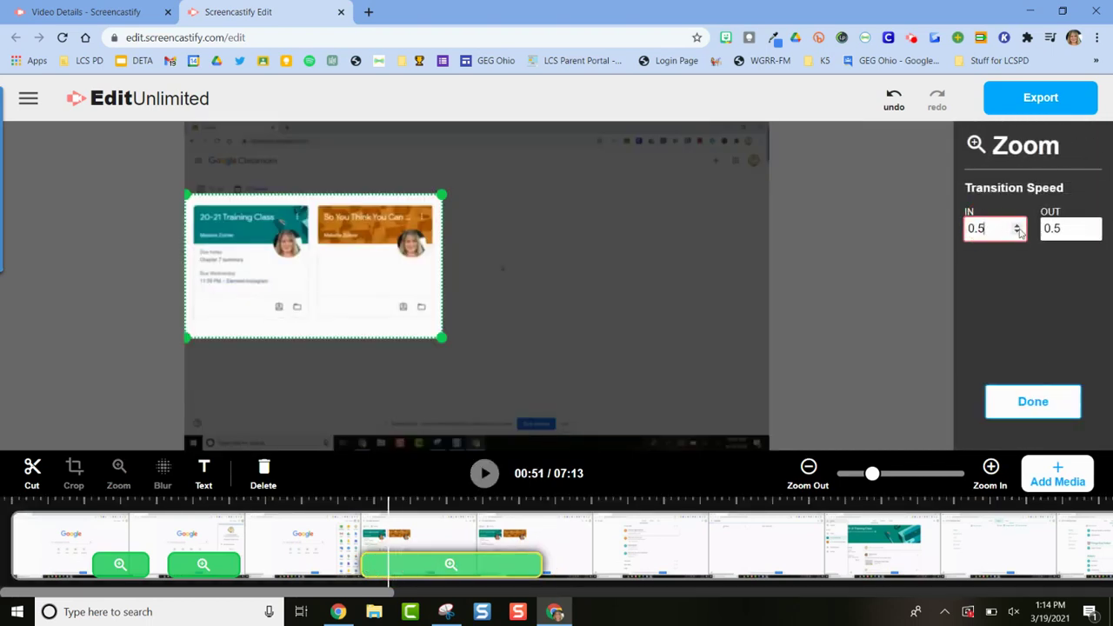
{"action": "left_click", "coordinate": [1017, 233]}
{"action": "double_click", "coordinate": [1016, 224]}
{"action": "left_click", "coordinate": [1017, 225]}
{"action": "left_click", "coordinate": [1083, 227]}
{"action": "left_click", "coordinate": [1093, 224]}
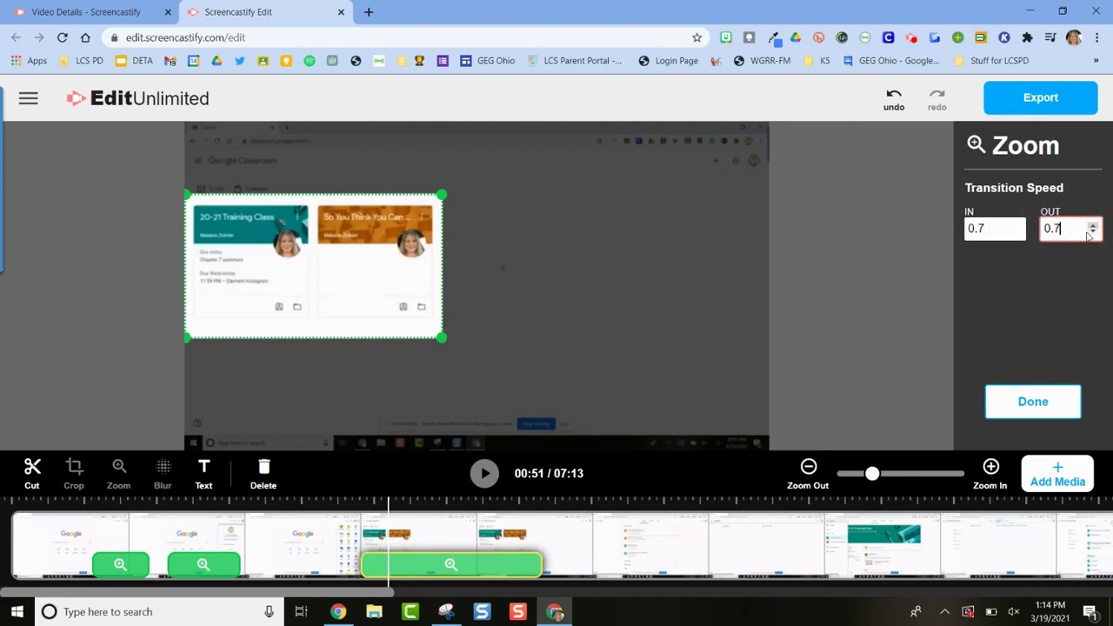
{"action": "left_click", "coordinate": [352, 551]}
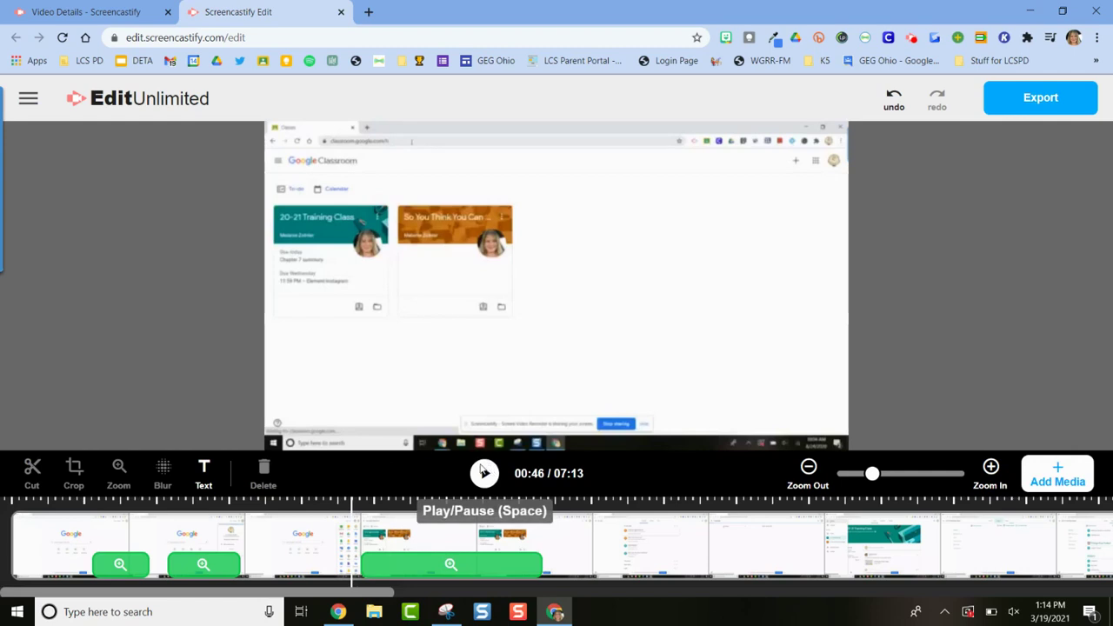
{"action": "left_click", "coordinate": [485, 473]}
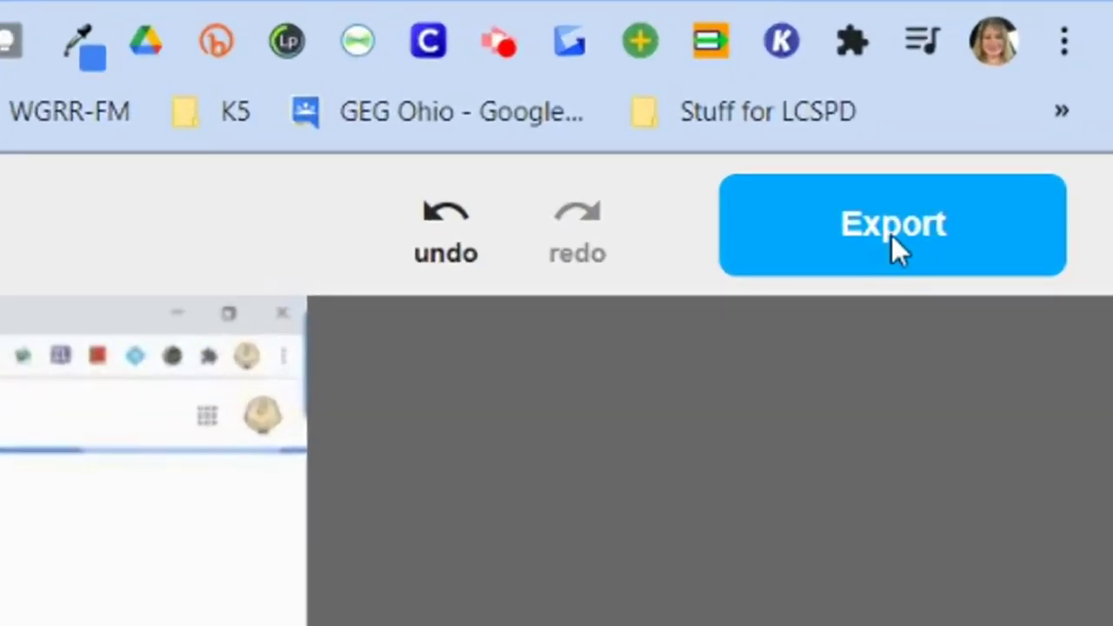
Export the edited video to Google Drive with the name "Google Classroom Zoom View".
{"action": "left_click", "coordinate": [875, 231]}
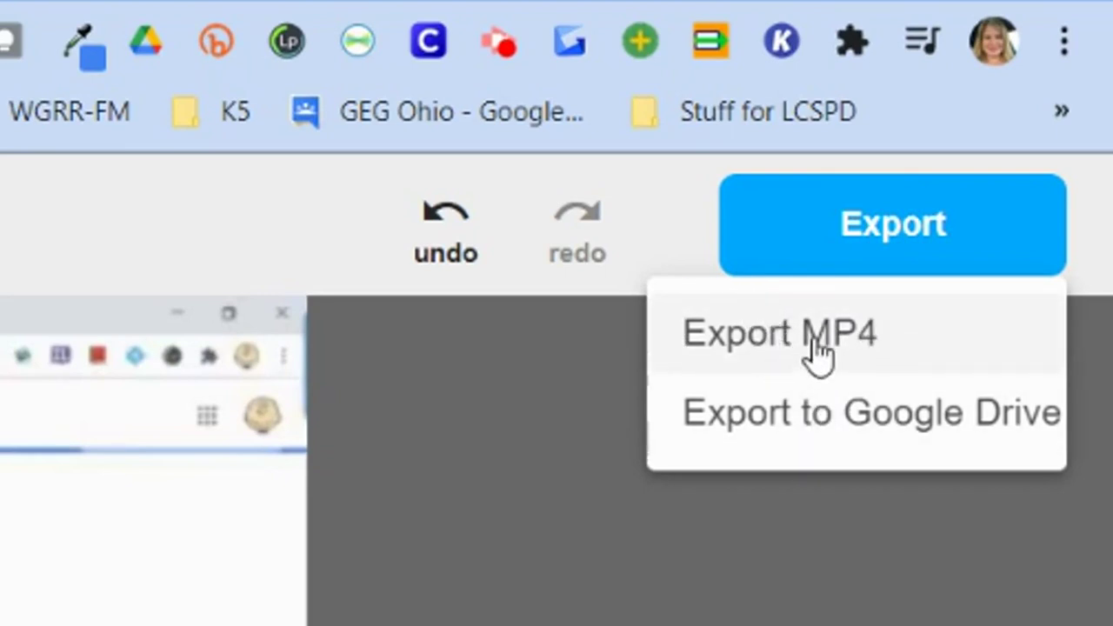
{"action": "left_click", "coordinate": [787, 420]}
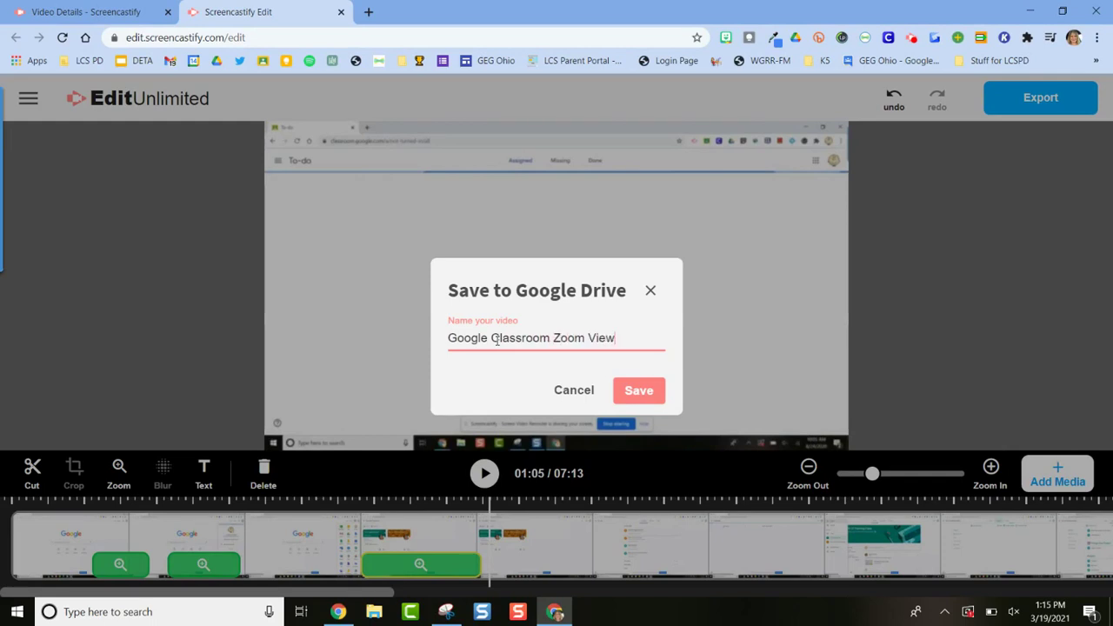
{"action": "left_click", "coordinate": [633, 391]}
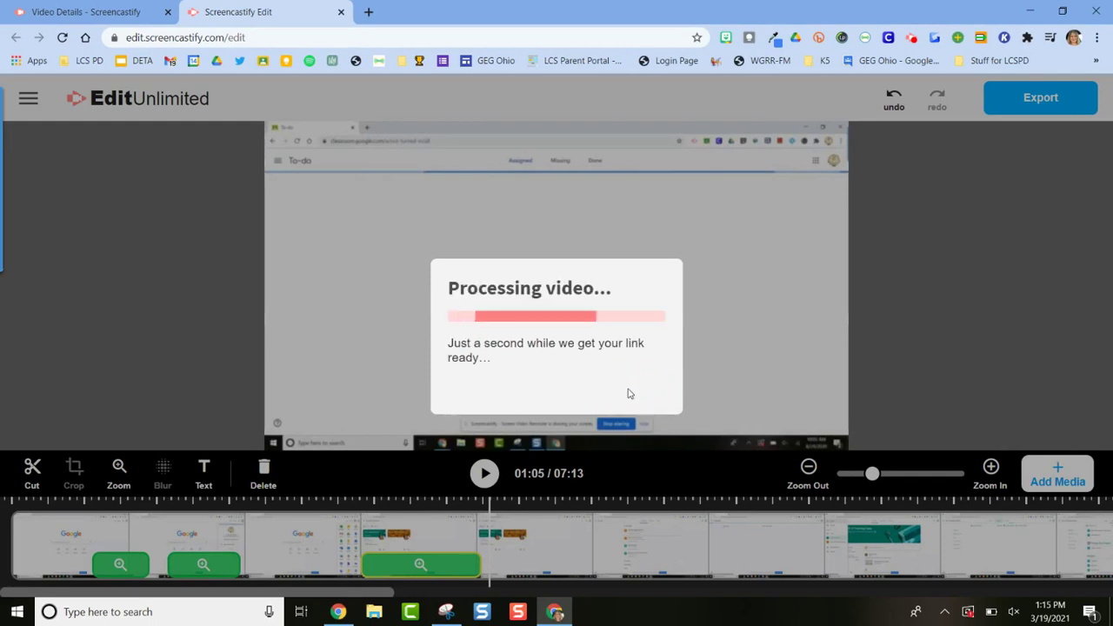